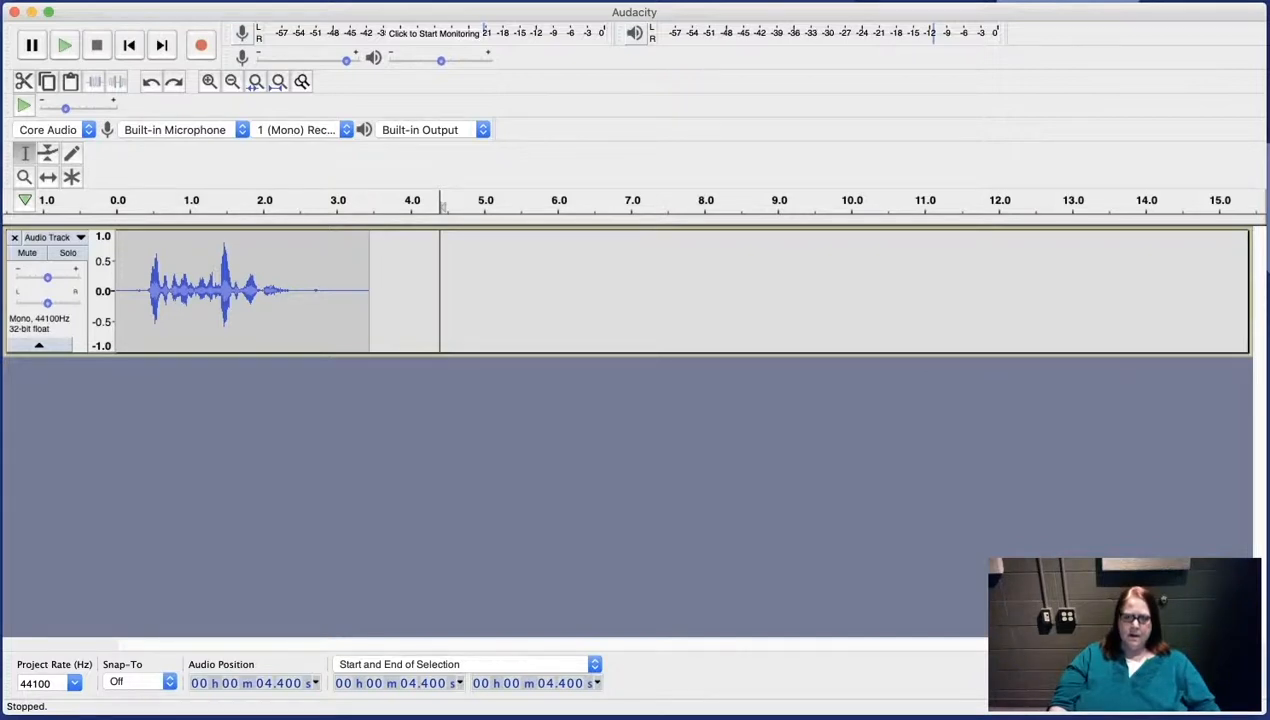
# Import bensound-ukulele.mp3 from the Downloads folder, sorting the files by kind to find it
pyautogui.press('super+shift+i')
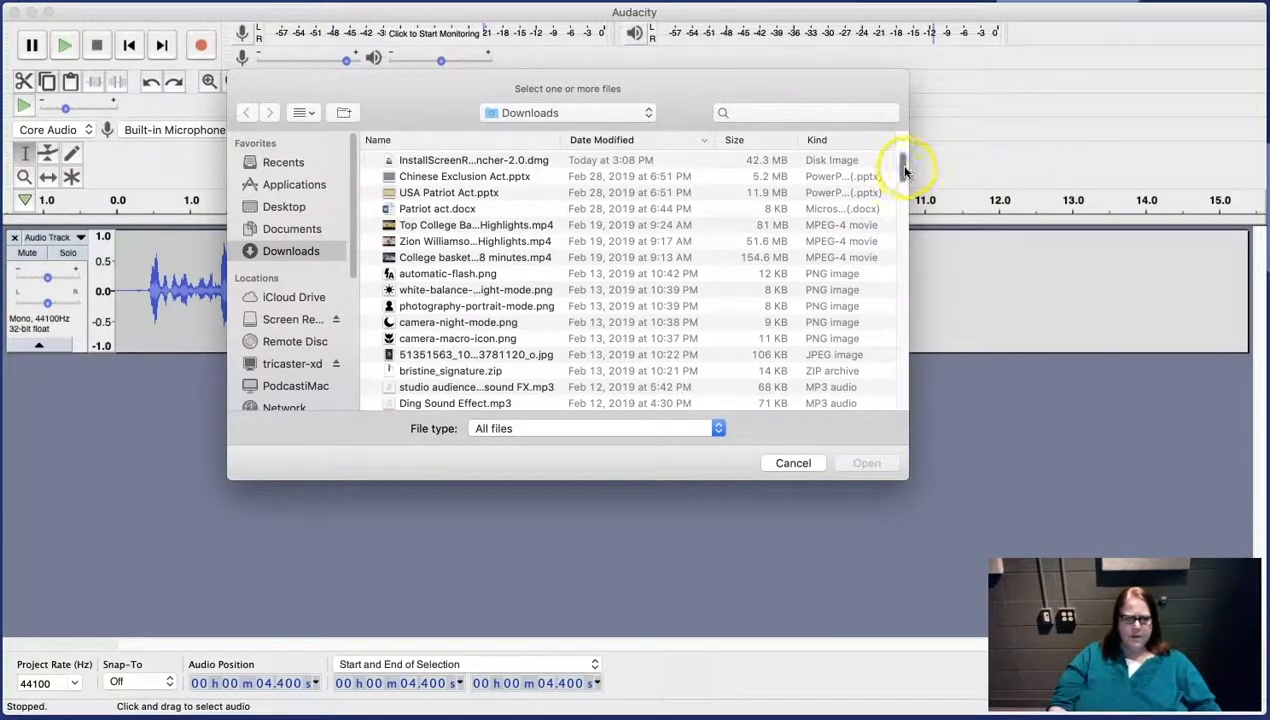
pyautogui.moveTo(912, 162); pyautogui.dragTo(1049, 184)
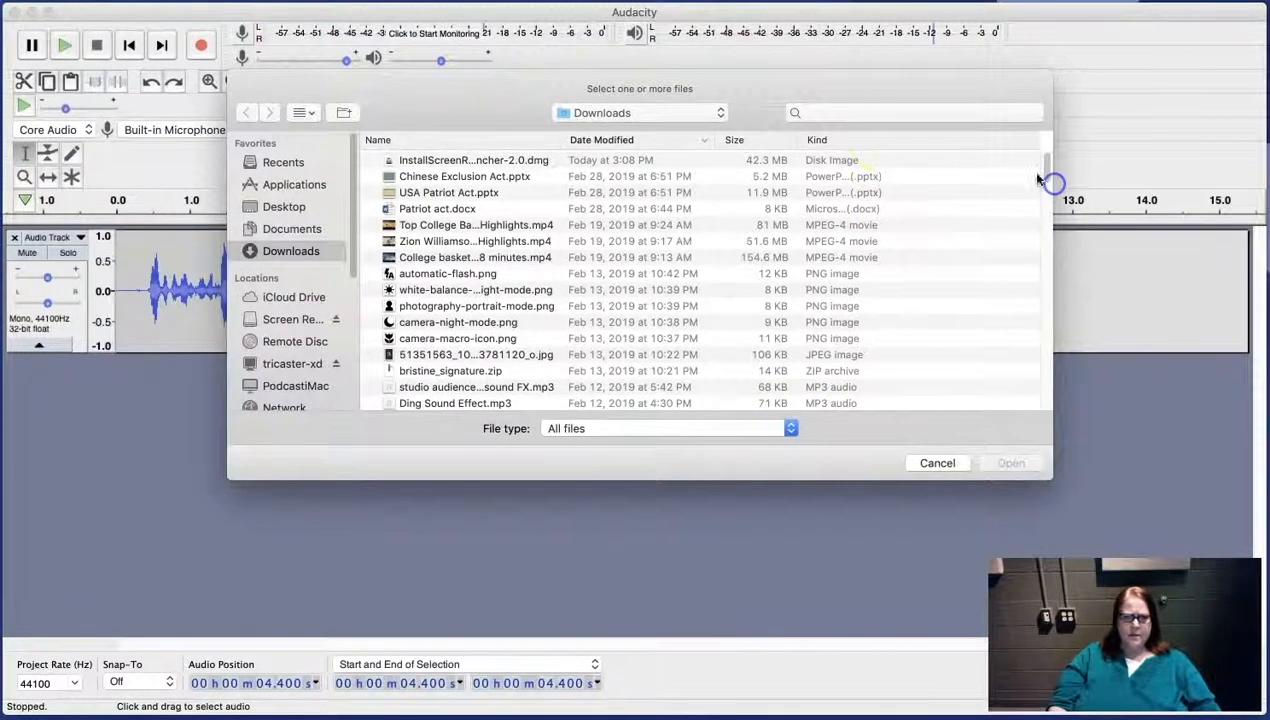
pyautogui.moveTo(453, 108); pyautogui.dragTo(402, 121)
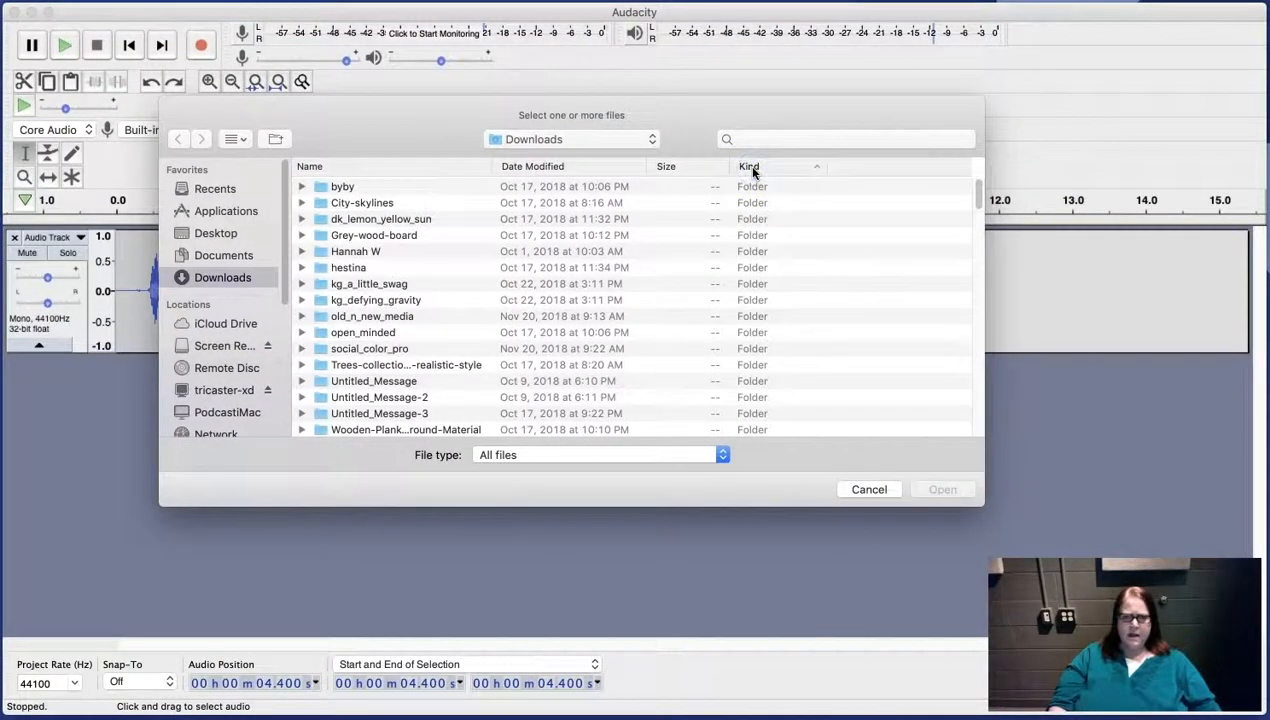
pyautogui.click(521, 168)
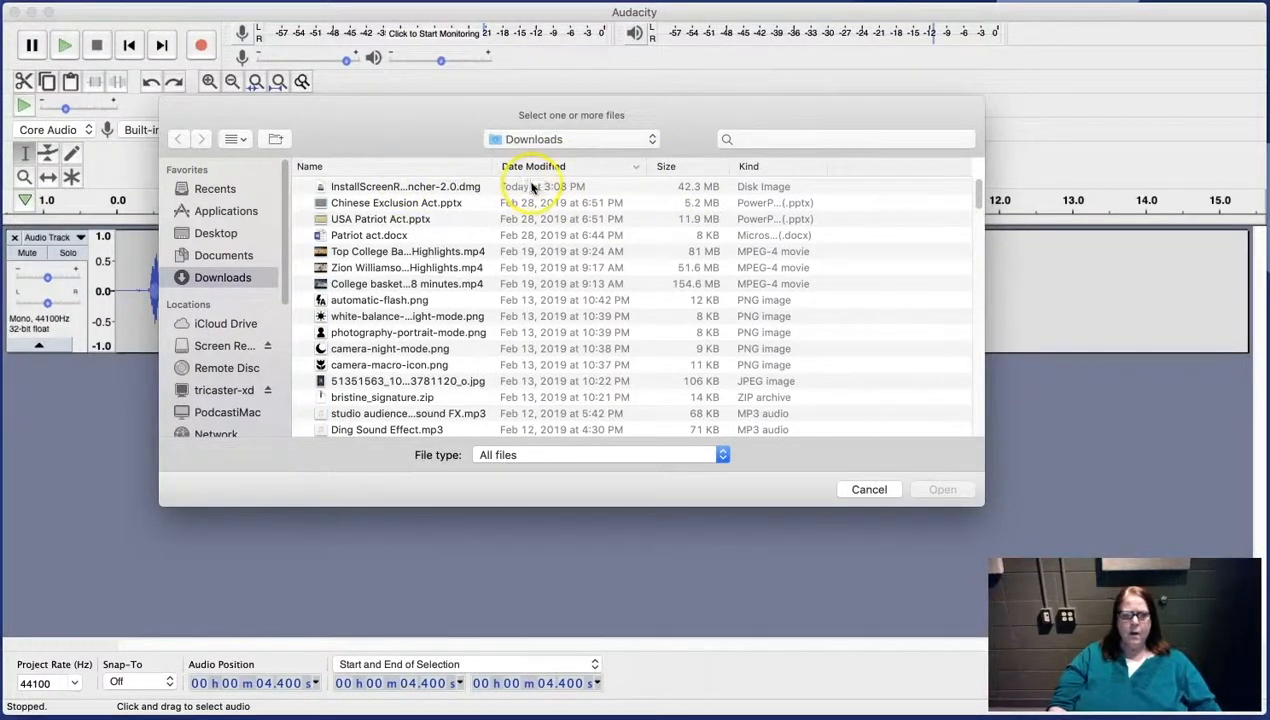
pyautogui.click(748, 167)
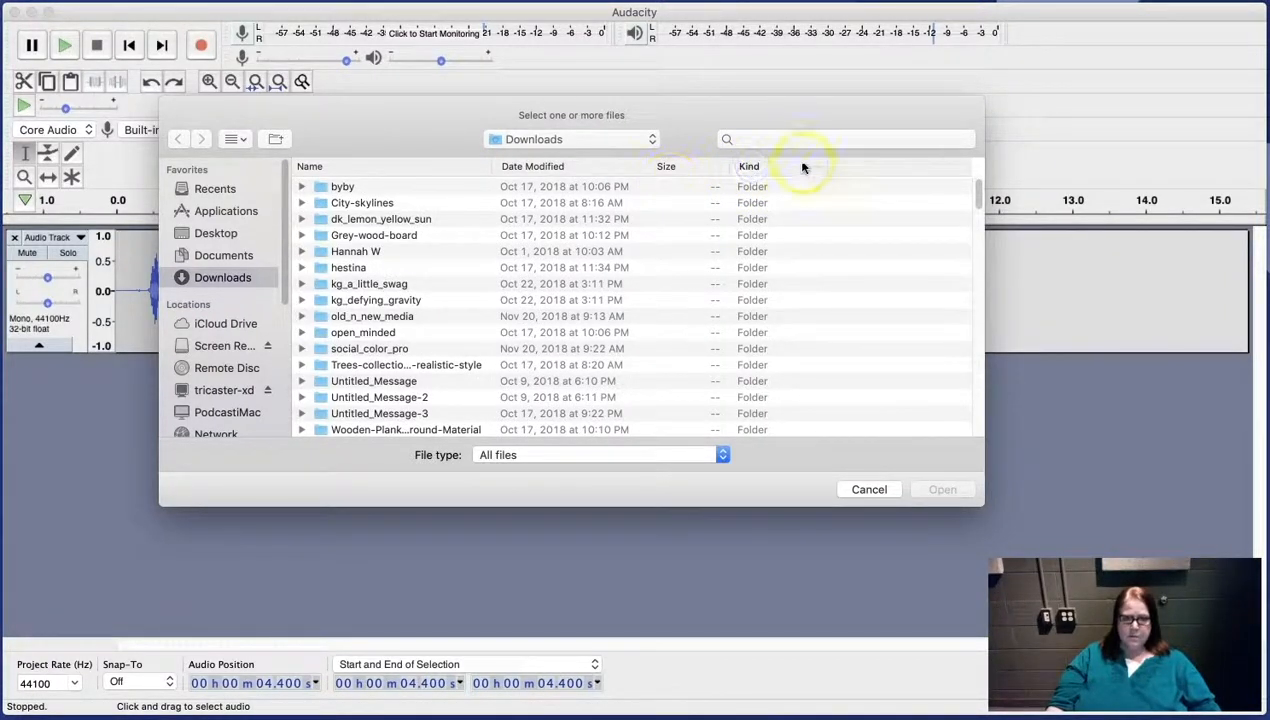
pyautogui.moveTo(978, 193); pyautogui.dragTo(982, 282)
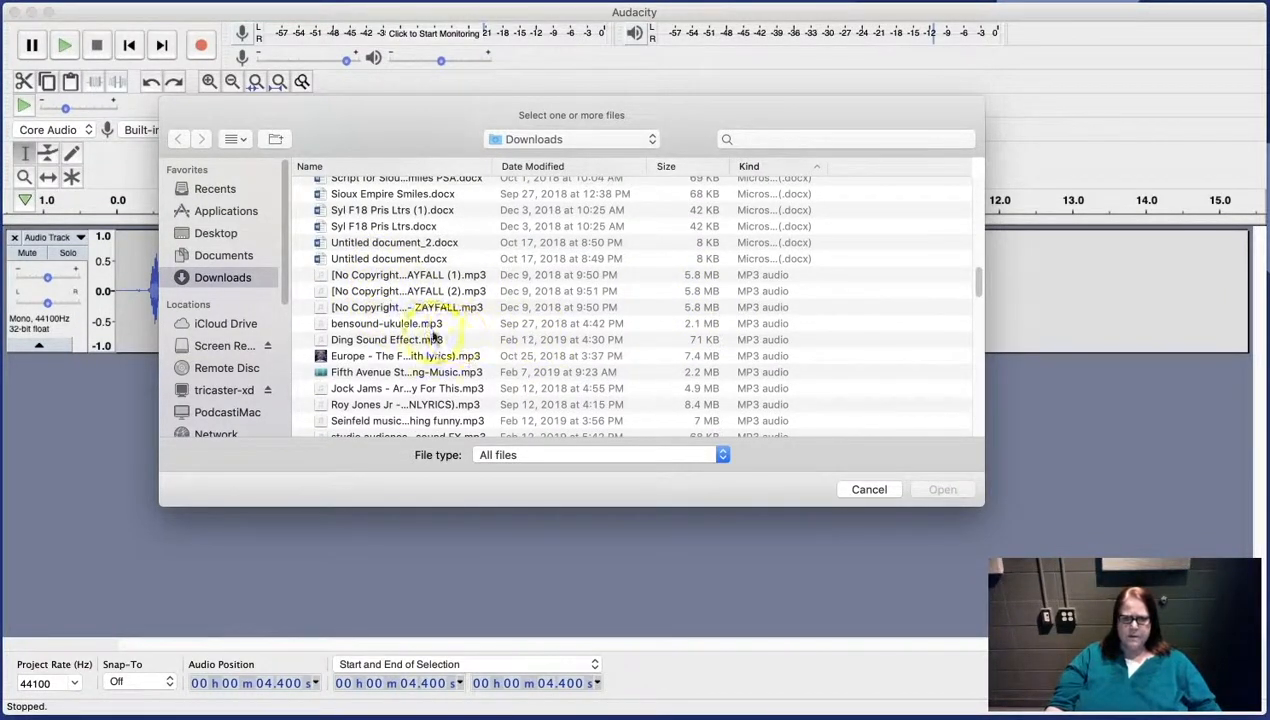
pyautogui.click(424, 326)
pyautogui.click(944, 490)
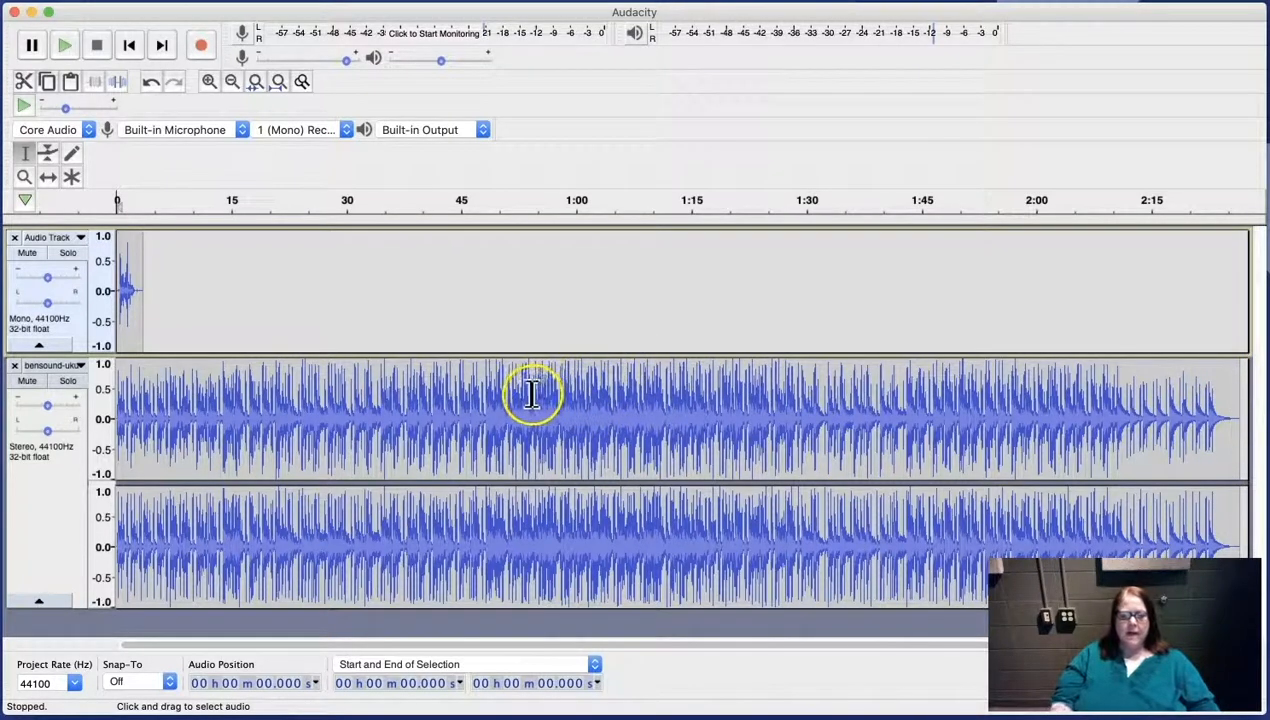
# Delete the ukulele music from about 38.7 s to 1:54.8 and play back across the cut
pyautogui.moveTo(515, 397); pyautogui.dragTo(996, 418)
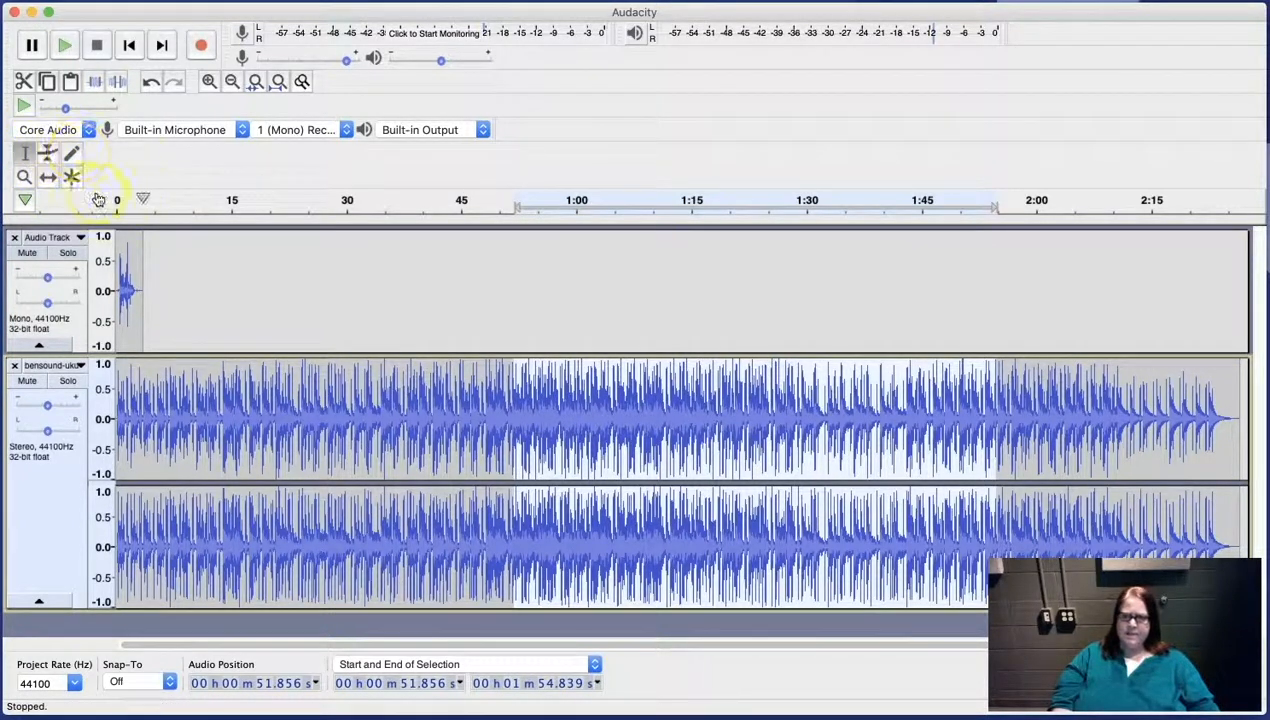
pyautogui.moveTo(9, 168); pyautogui.dragTo(519, 57)
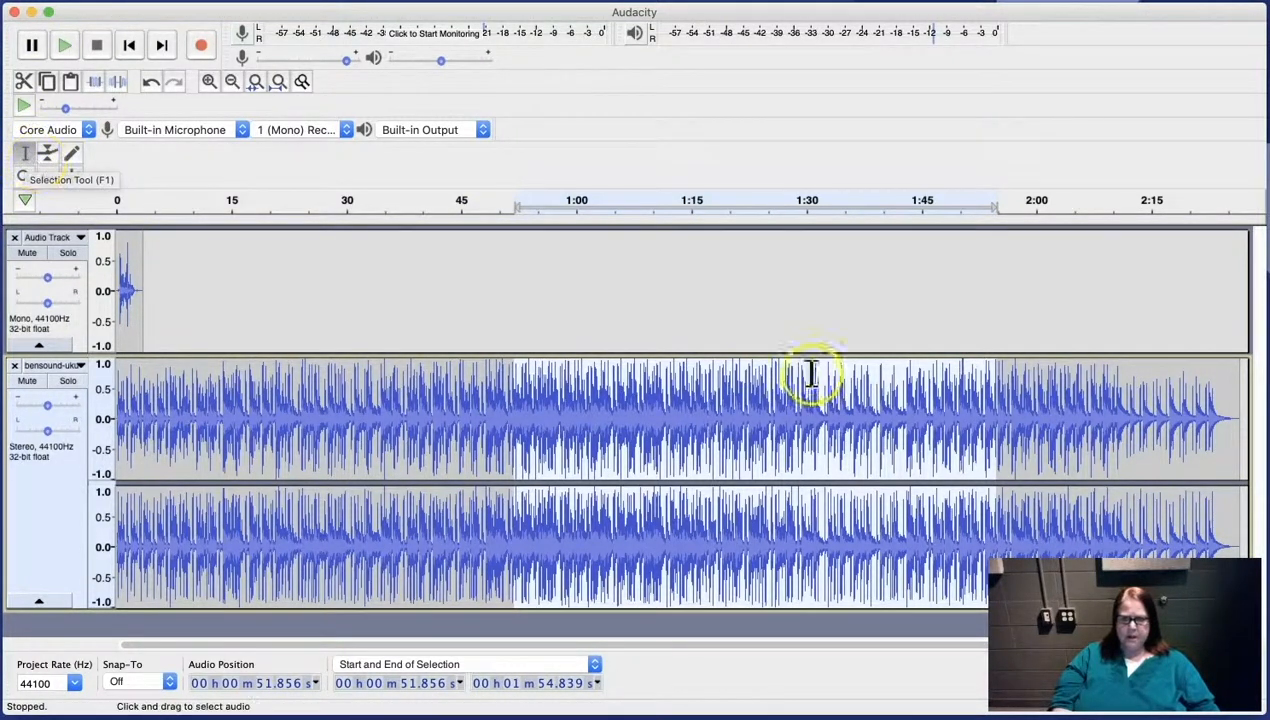
pyautogui.moveTo(510, 422); pyautogui.dragTo(414, 424)
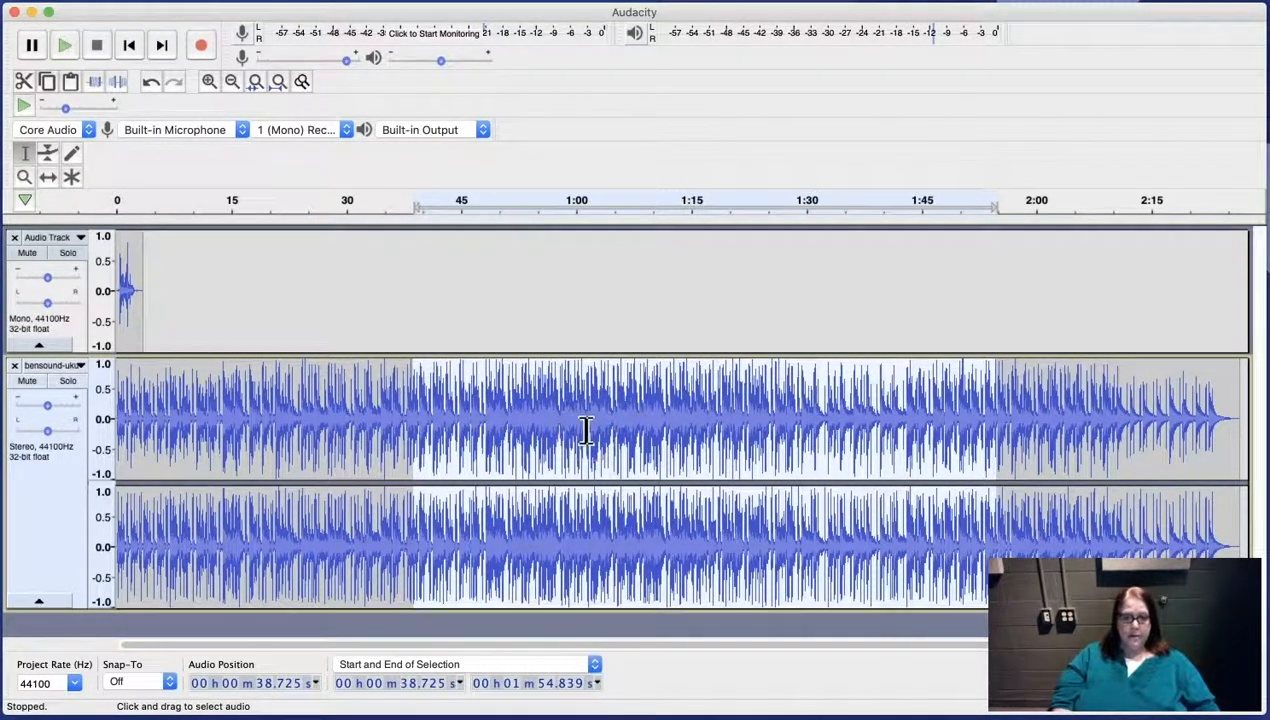
pyautogui.press('Delete')
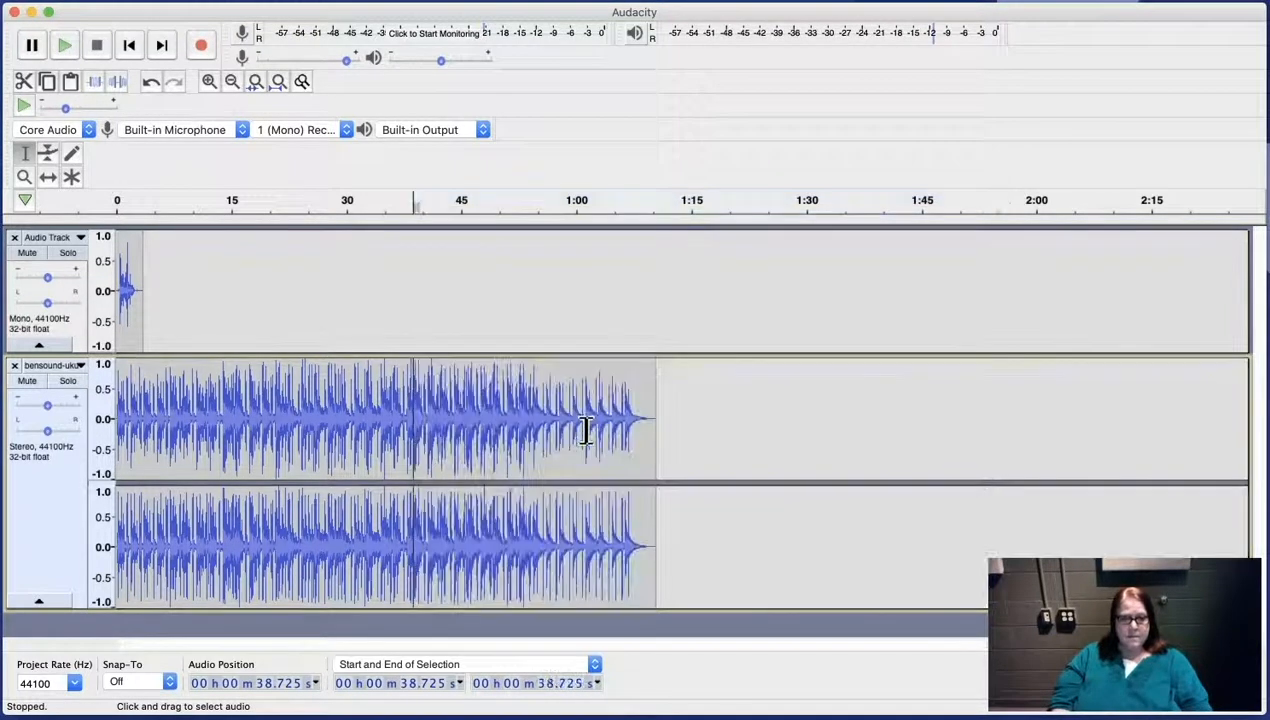
pyautogui.click(383, 221)
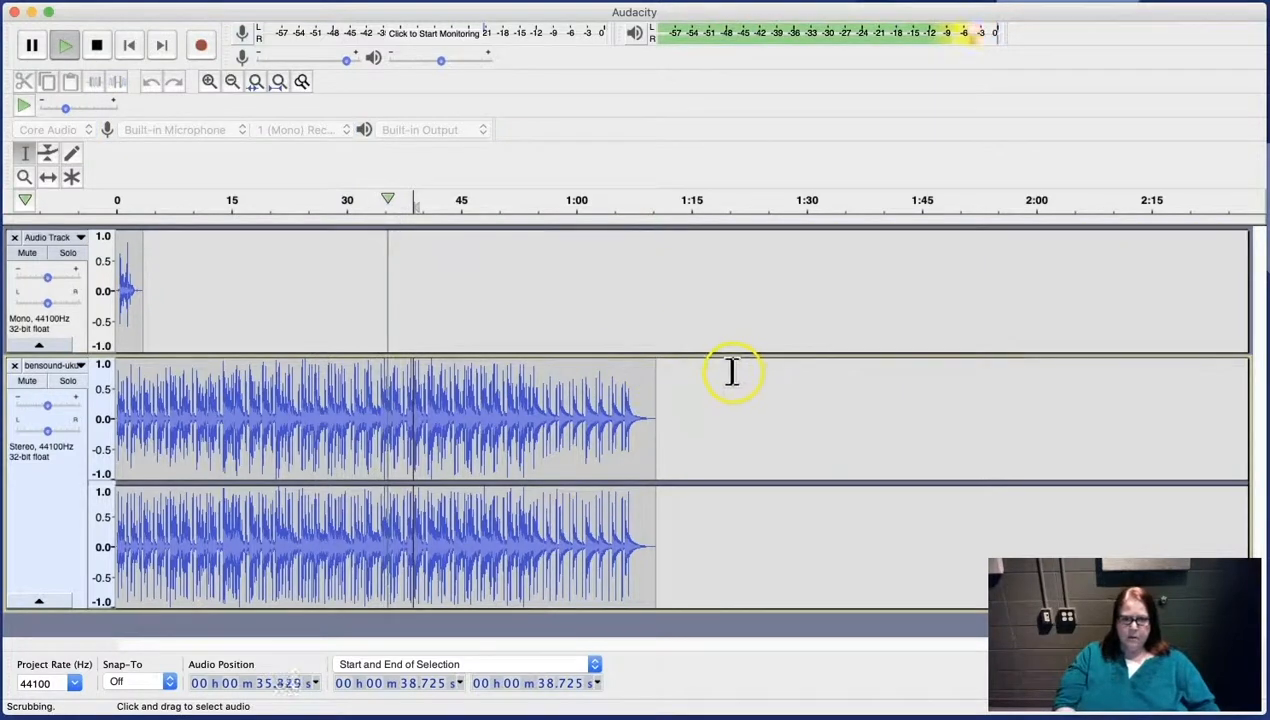
pyautogui.click(913, 381)
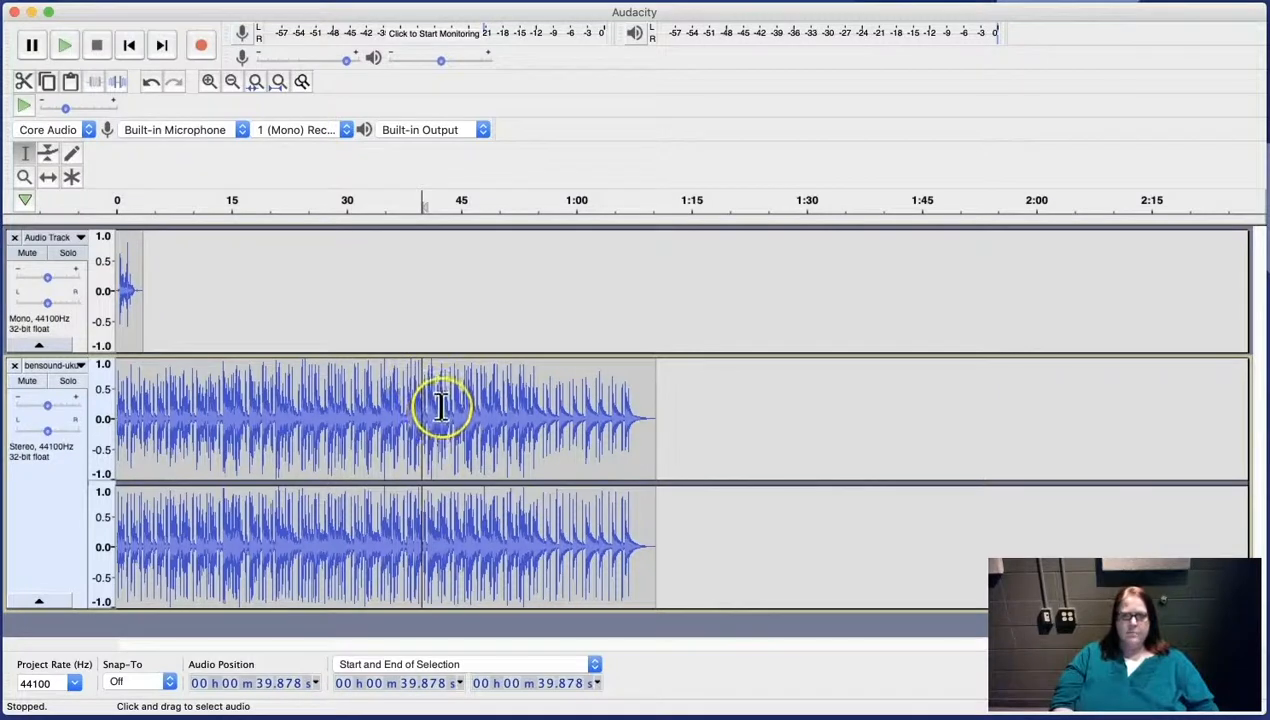
# Lower the ukulele track's gain and shape a volume dip near its end, between about 57 s and 1:05, with the Envelope tool
pyautogui.click(48, 155)
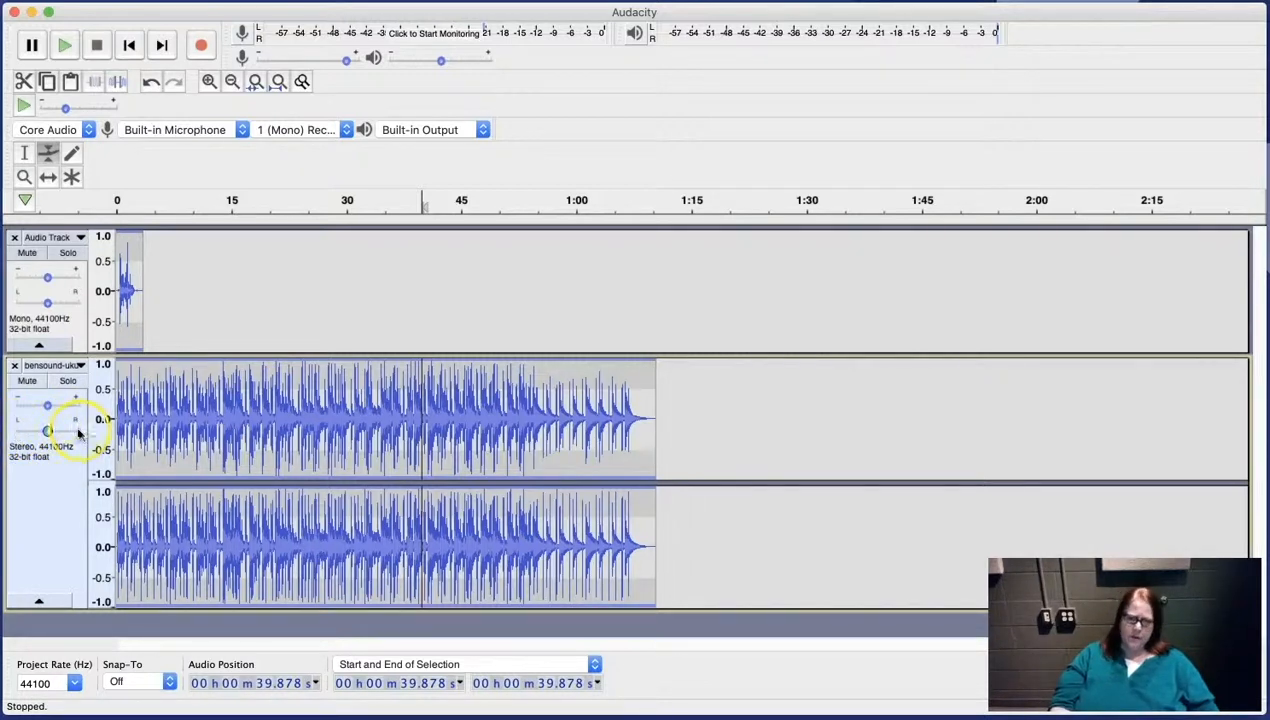
pyautogui.moveTo(47, 405); pyautogui.dragTo(31, 405)
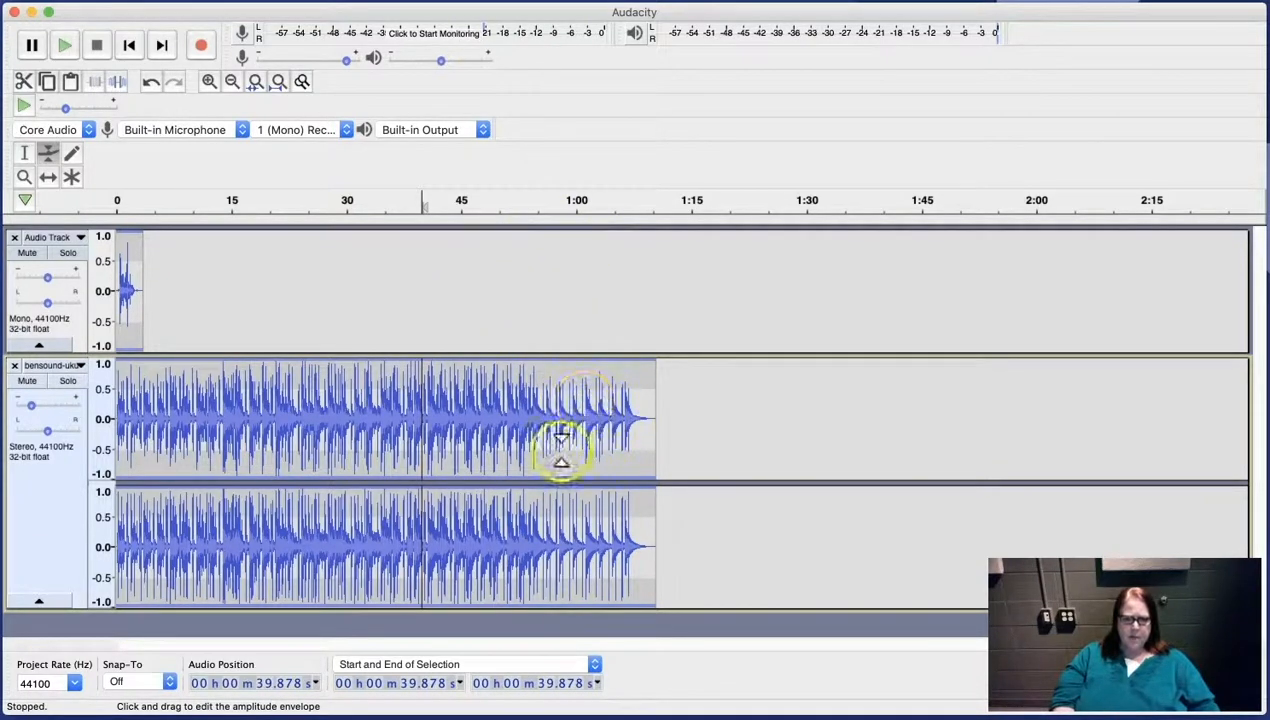
pyautogui.moveTo(556, 394); pyautogui.dragTo(556, 398)
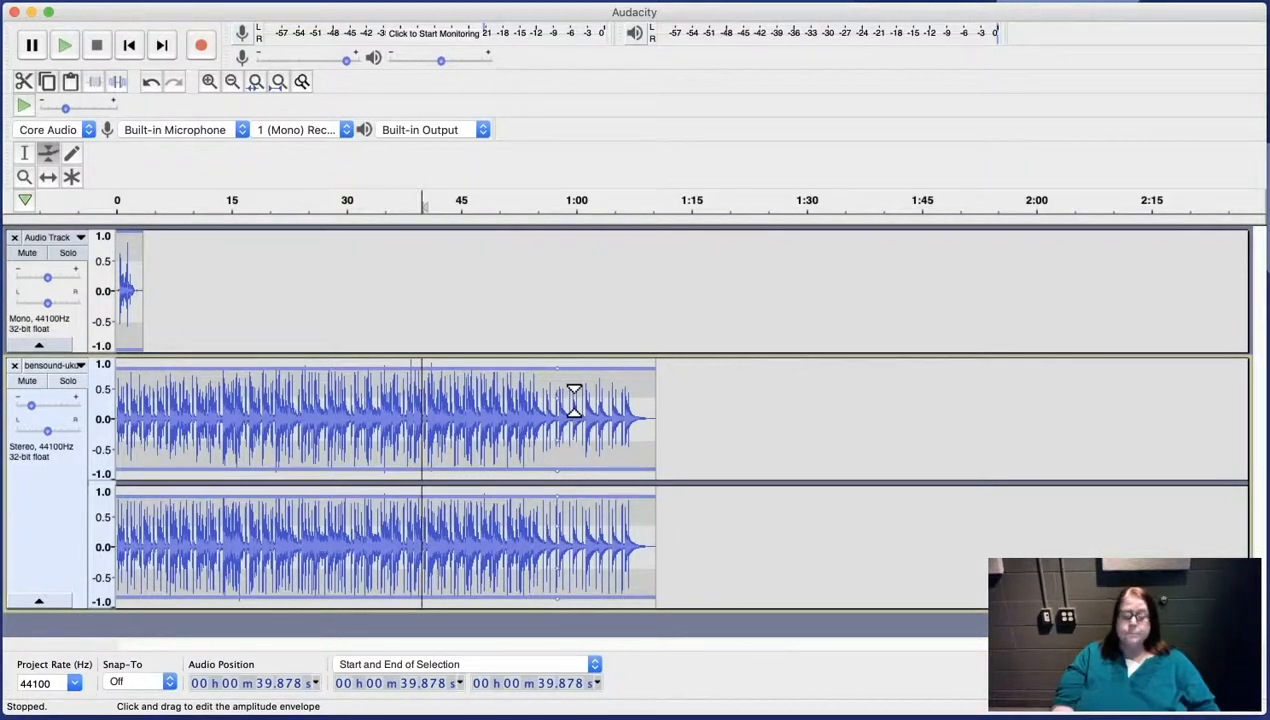
pyautogui.moveTo(577, 400); pyautogui.dragTo(580, 409)
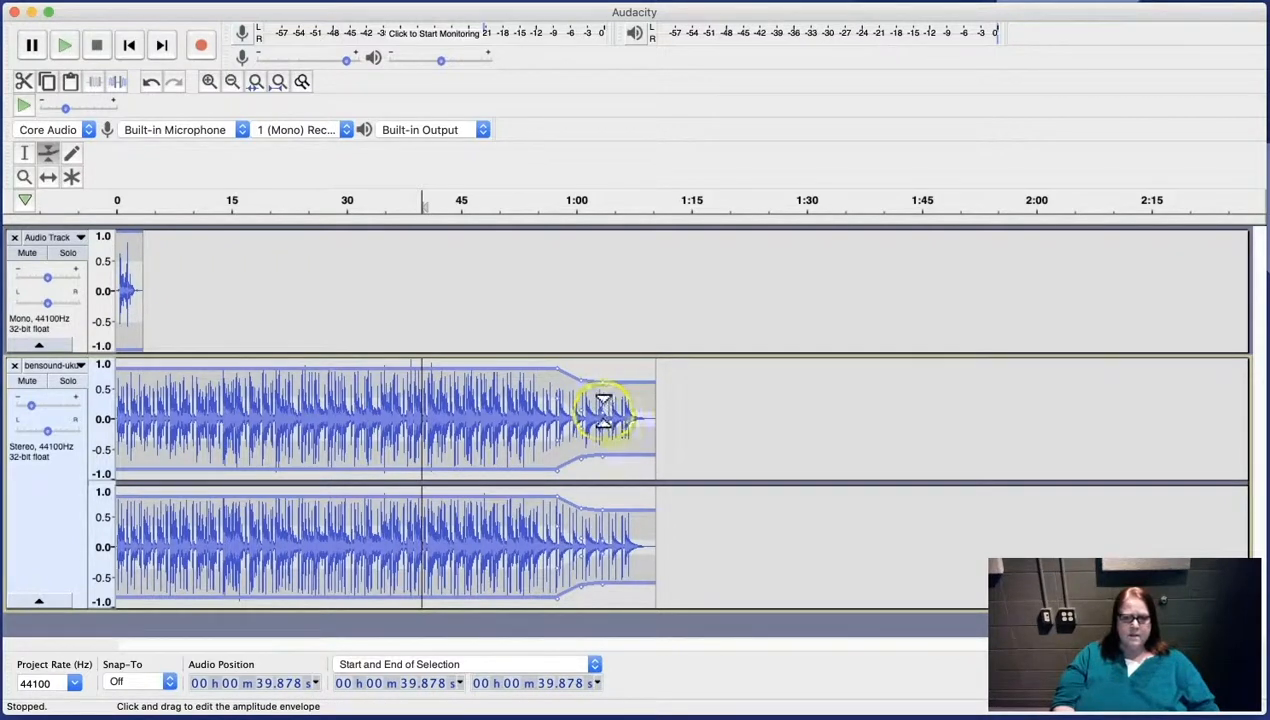
pyautogui.moveTo(614, 410); pyautogui.dragTo(614, 400)
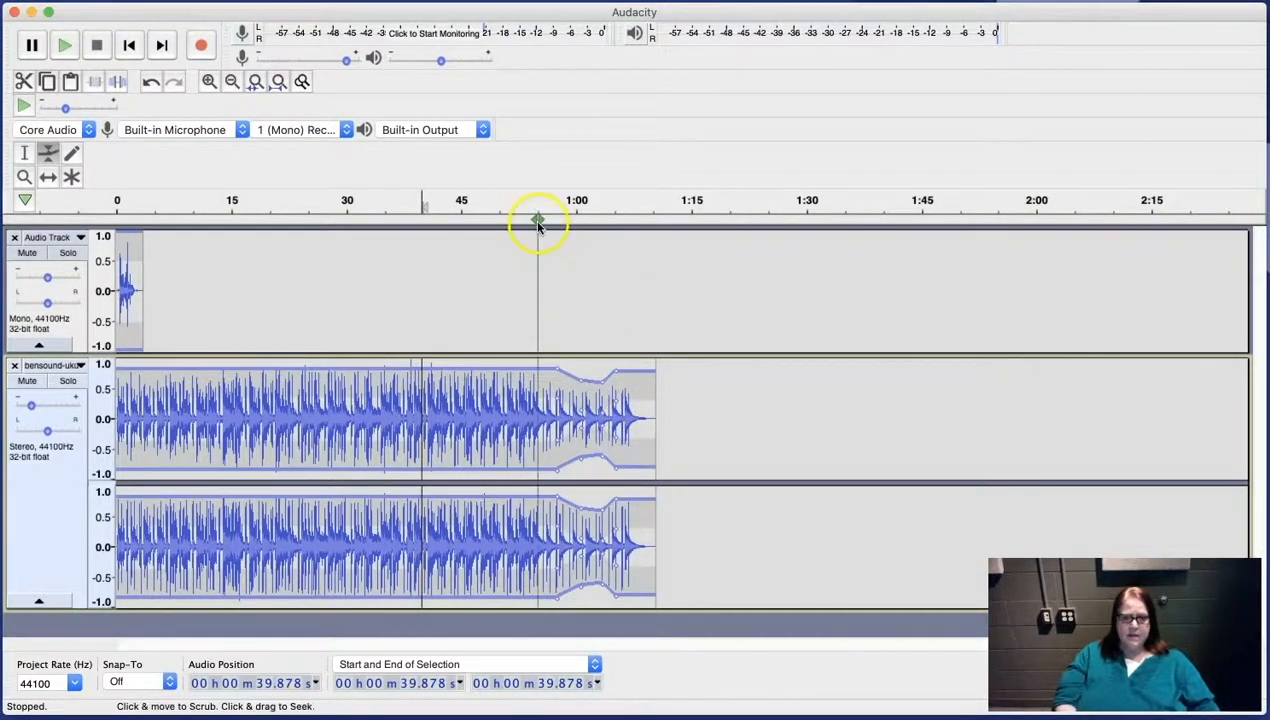
# Scrub through the ukulele track's volume dip from about 55 s to check how it sounds
pyautogui.click(537, 216)
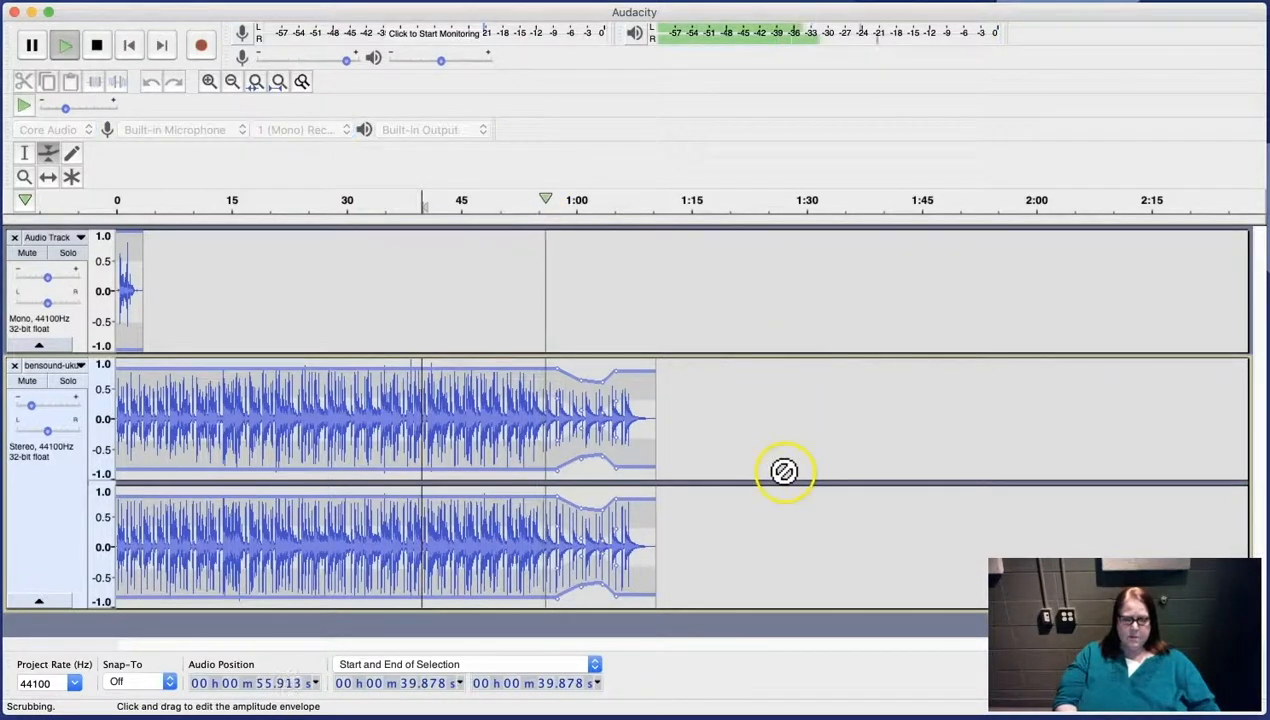
pyautogui.click(752, 424)
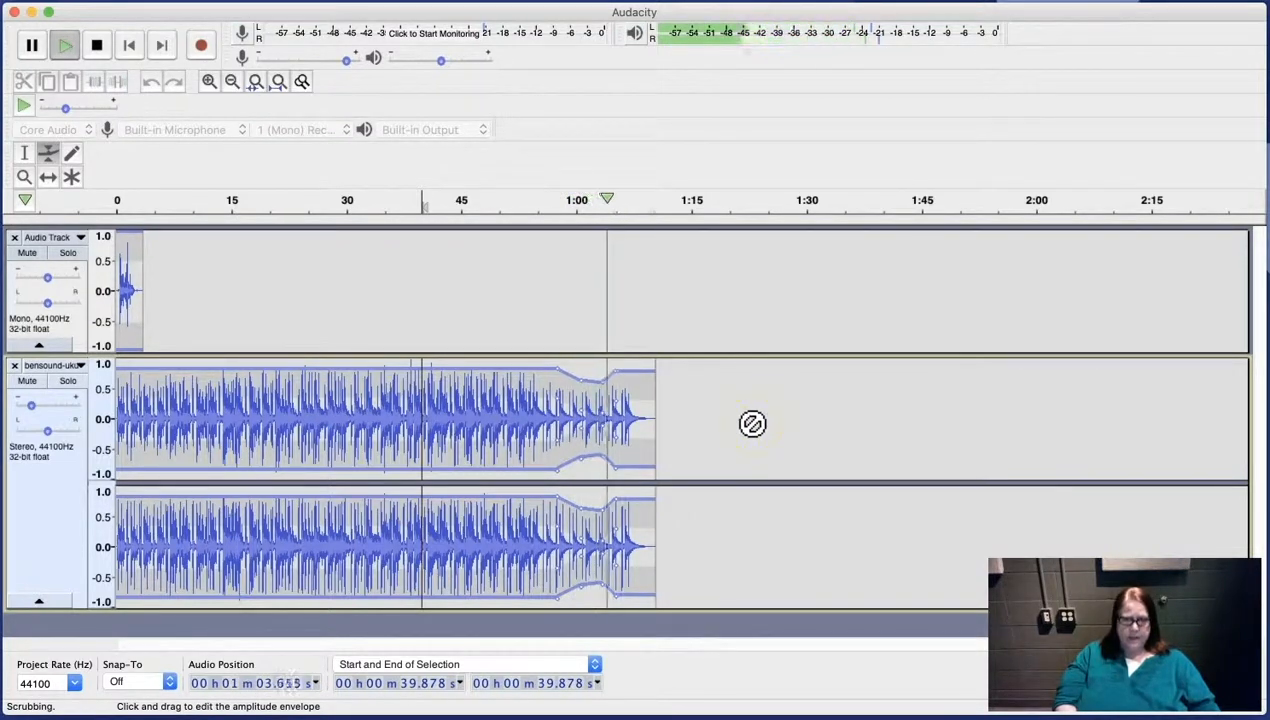
pyautogui.click(692, 388)
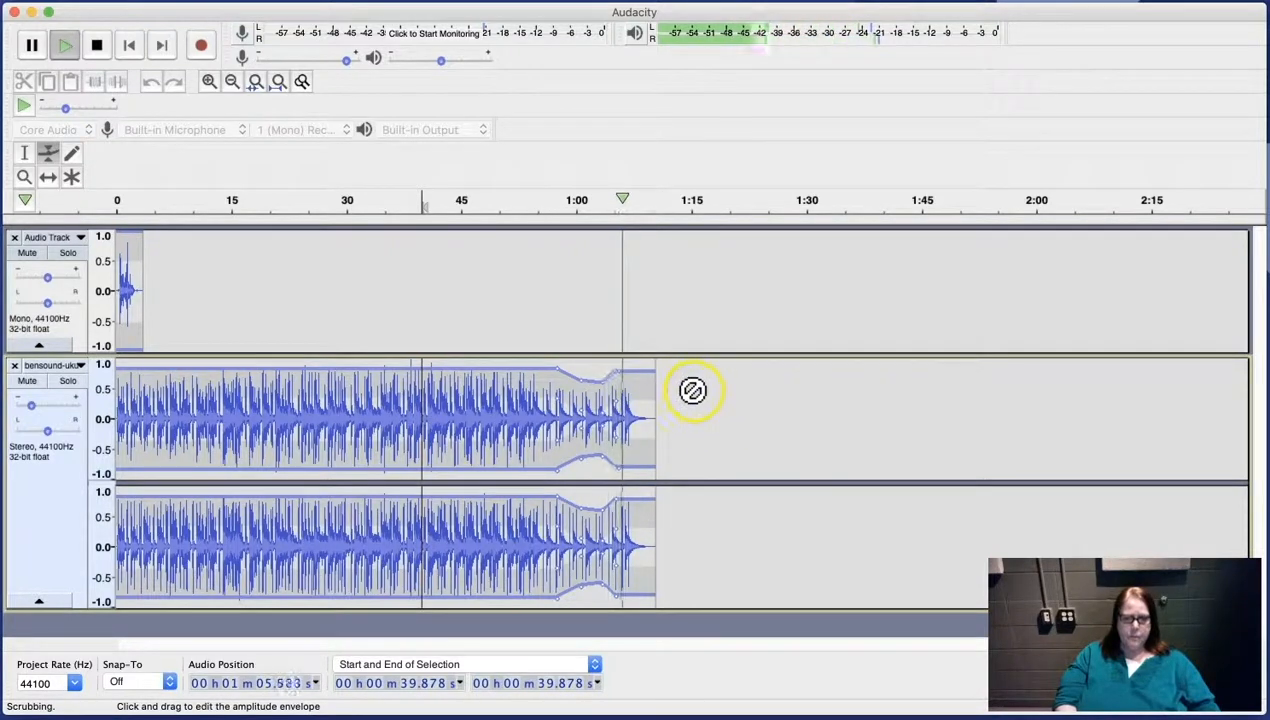
# Raise the ukulele track's envelope to full height at about 1:06 and scrub through the ending
pyautogui.click(621, 377)
pyautogui.moveTo(619, 375); pyautogui.dragTo(627, 285)
pyautogui.click(587, 222)
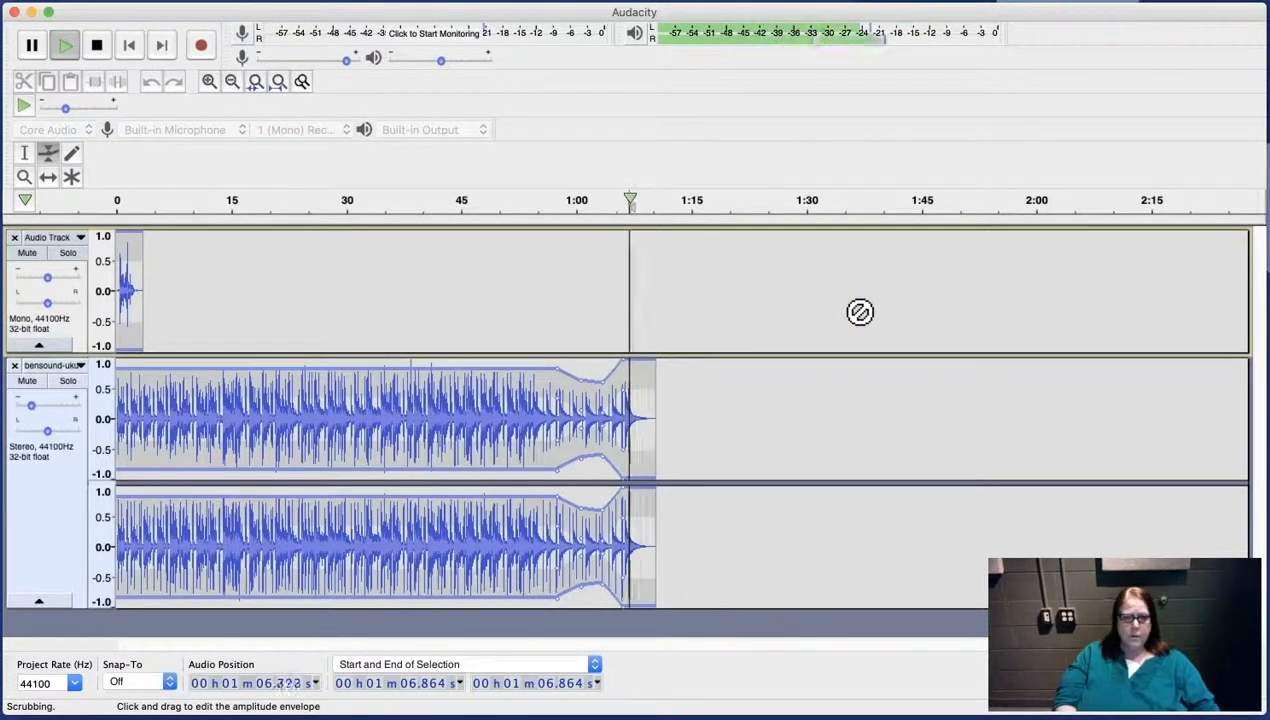
pyautogui.click(726, 261)
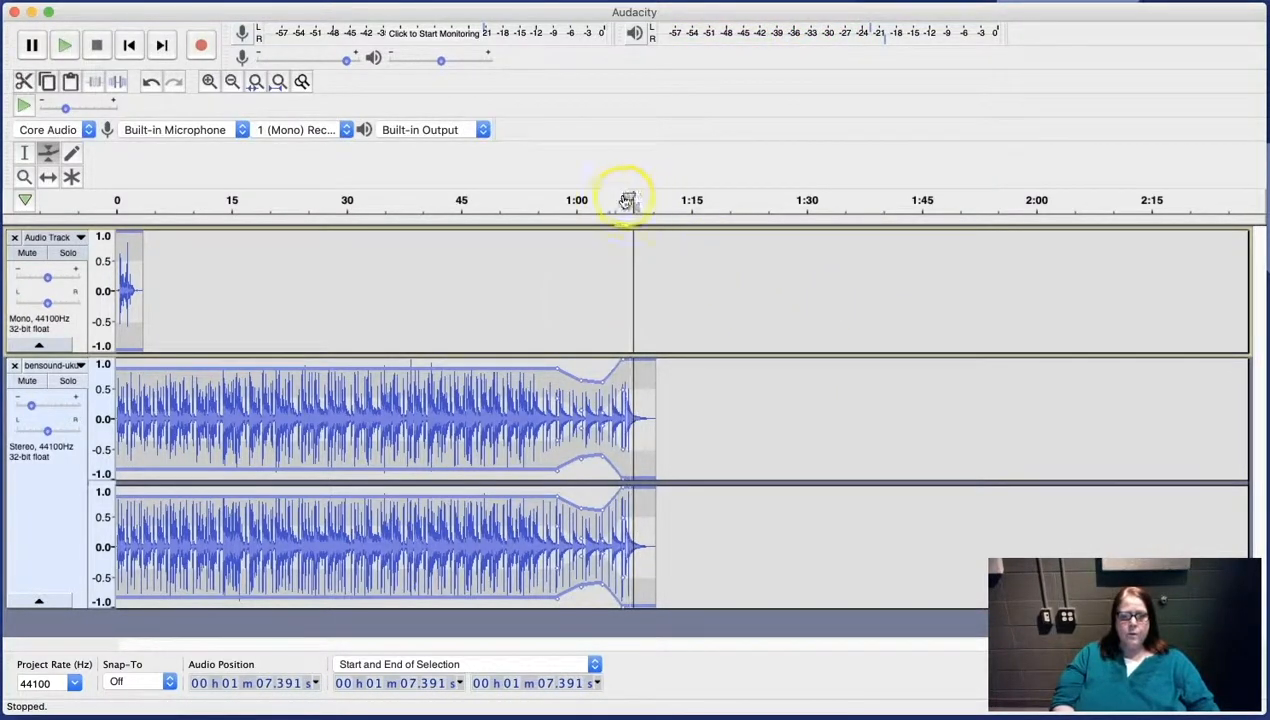
# Play the project from several points on the timeline, finishing with playback from about 23.8 s using the Selection tool
pyautogui.click(530, 200)
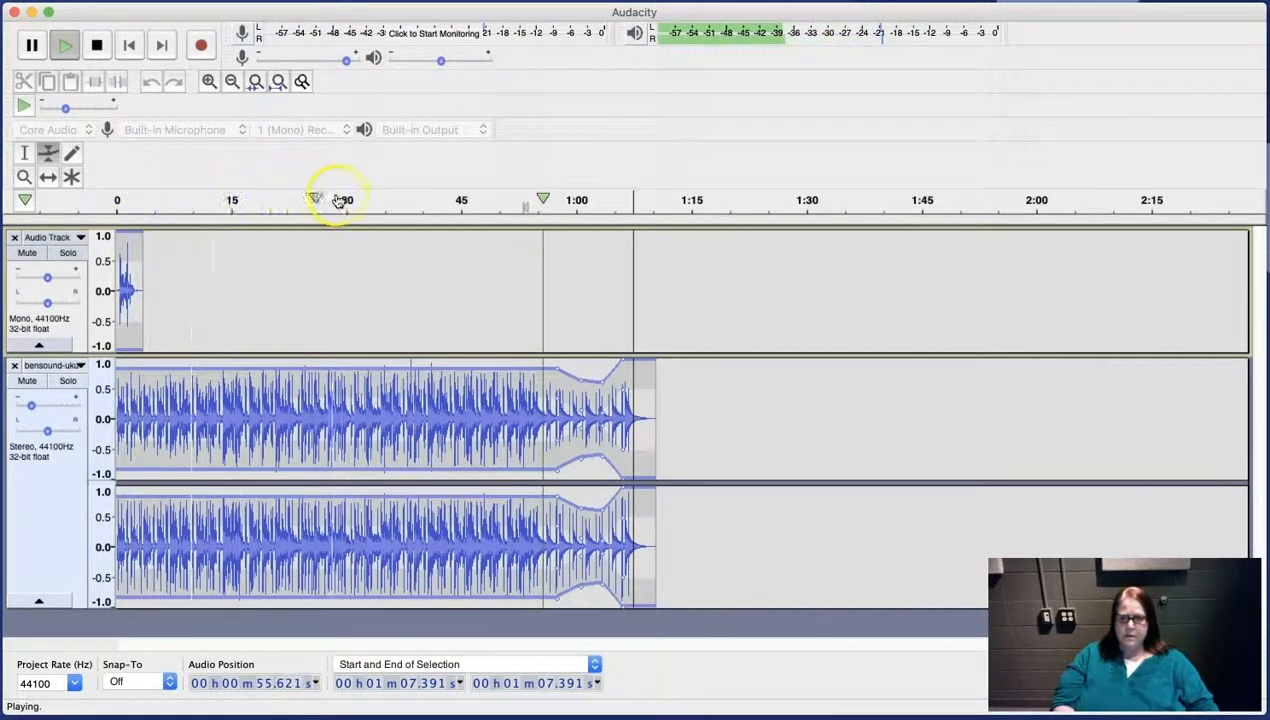
pyautogui.click(220, 199)
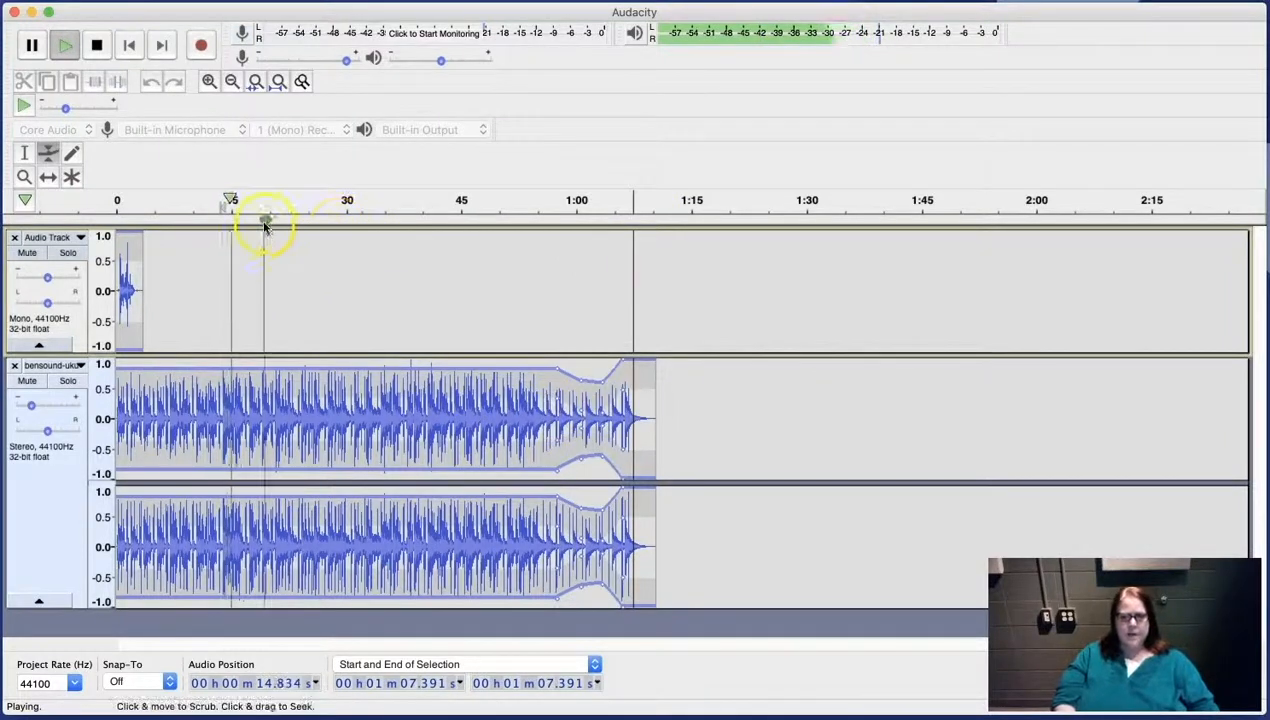
pyautogui.click(250, 199)
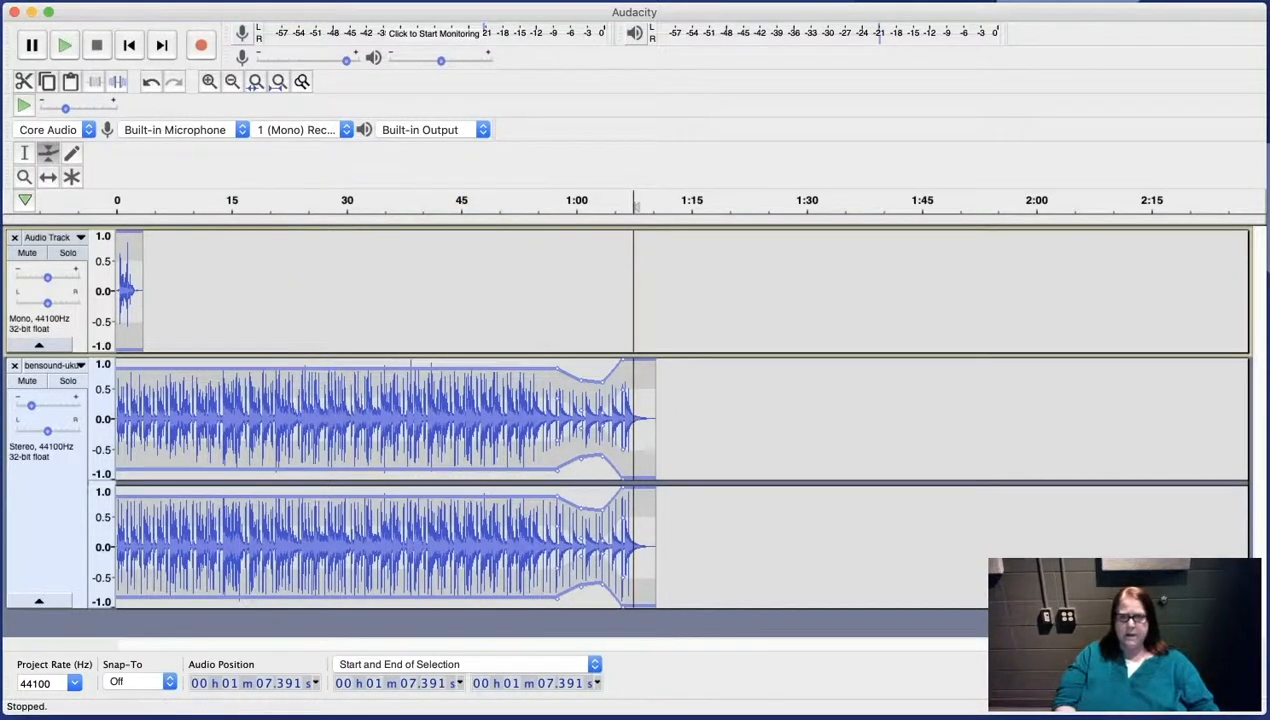
pyautogui.click(22, 153)
pyautogui.click(300, 420)
pyautogui.press('space')
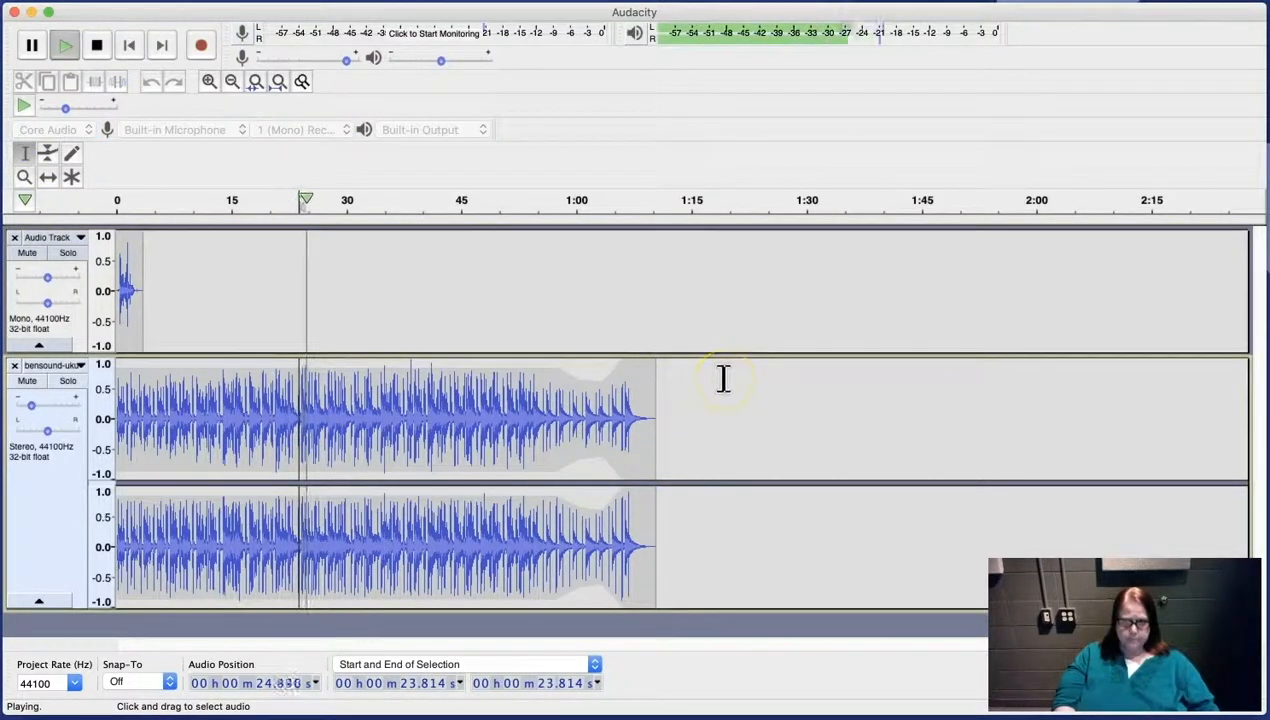
pyautogui.press('space')
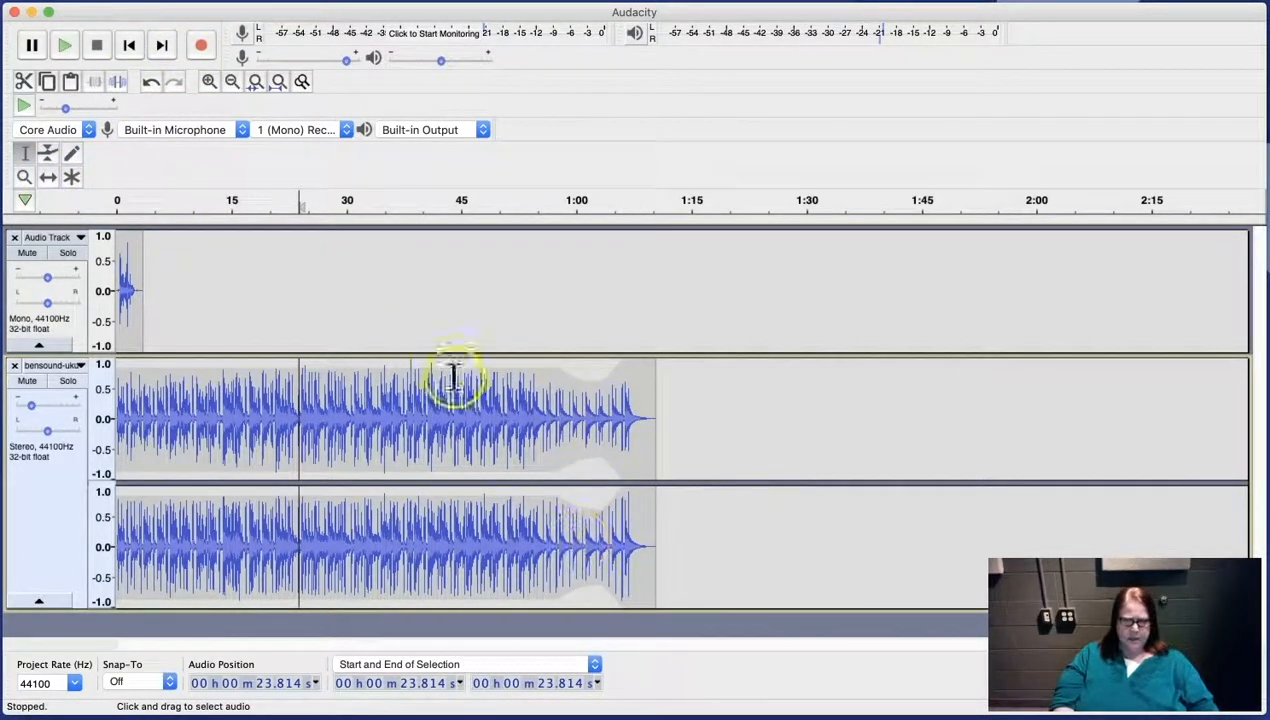
# Move the voice clip to start at about 1 s and the ukulele clip at about 7 s with the Time Shift tool
pyautogui.click(51, 177)
pyautogui.moveTo(468, 420); pyautogui.dragTo(609, 433)
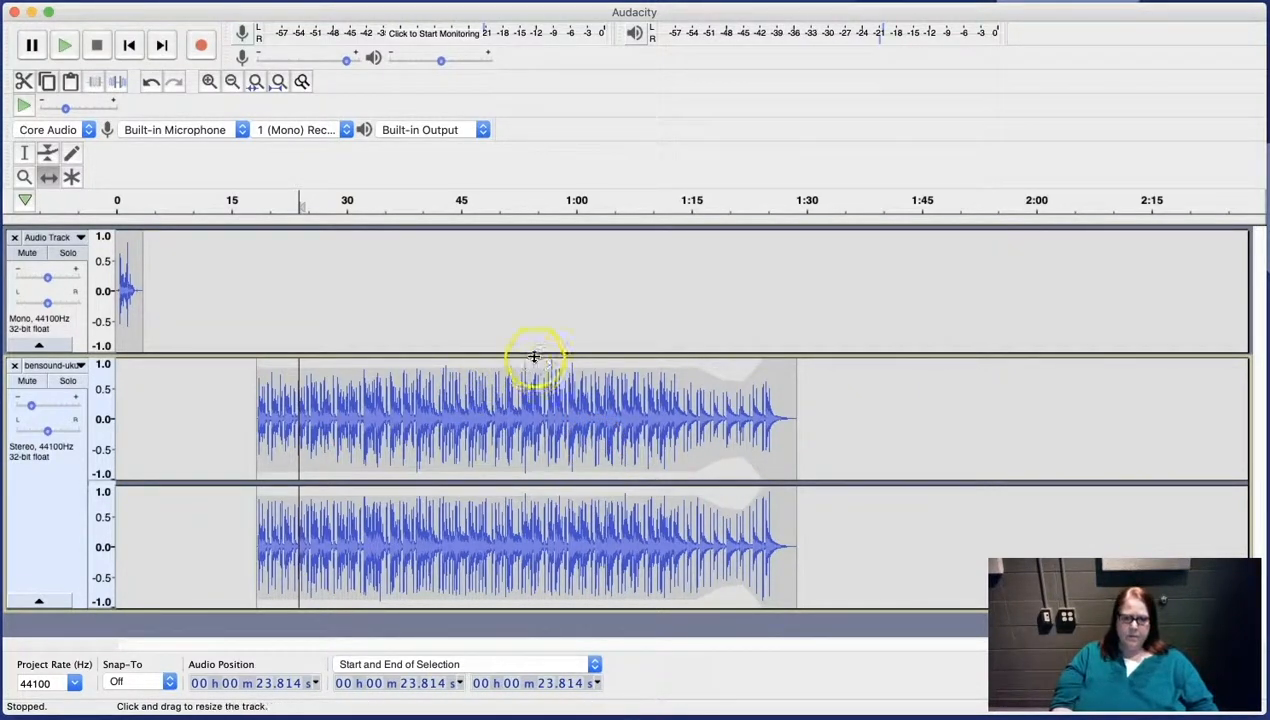
pyautogui.moveTo(587, 455); pyautogui.dragTo(418, 469)
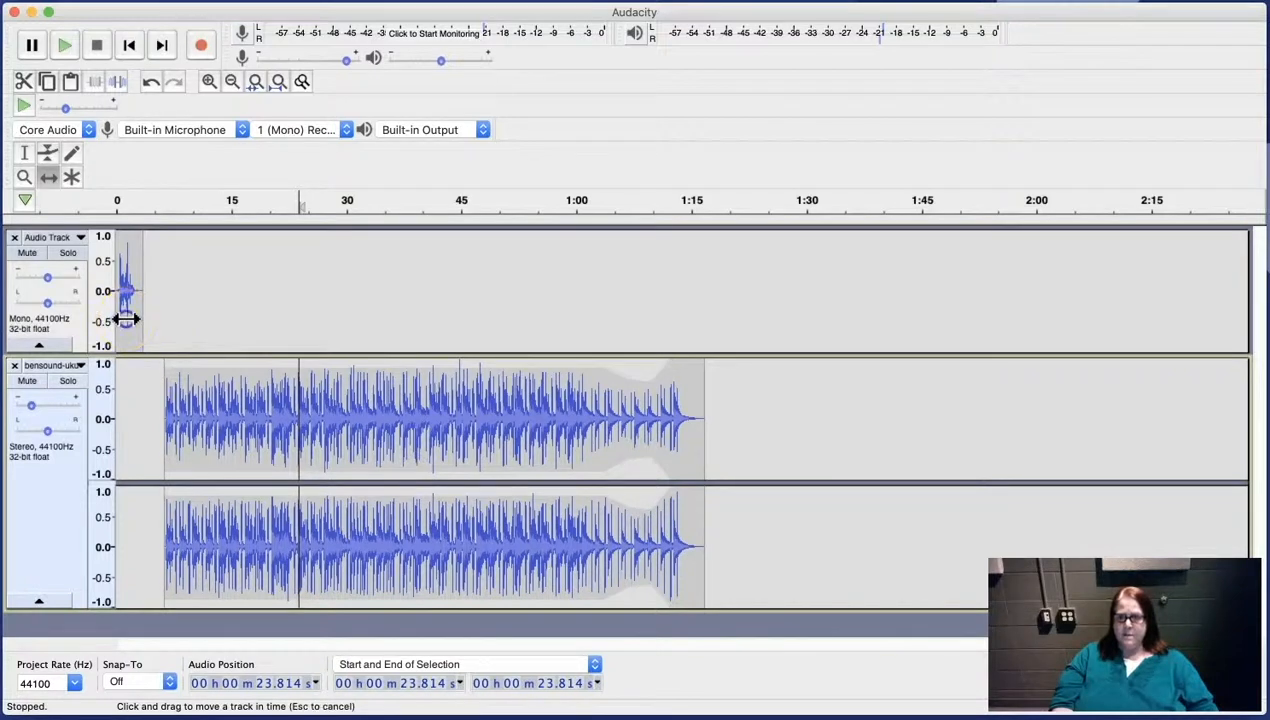
pyautogui.moveTo(130, 320)
pyautogui.mouseDown()
pyautogui.moveTo(397, 334)
pyautogui.moveTo(134, 330)
pyautogui.mouseUp()
pyautogui.moveTo(320, 428)
pyautogui.mouseDown()
pyautogui.moveTo(405, 430)
pyautogui.moveTo(328, 428)
pyautogui.mouseUp()
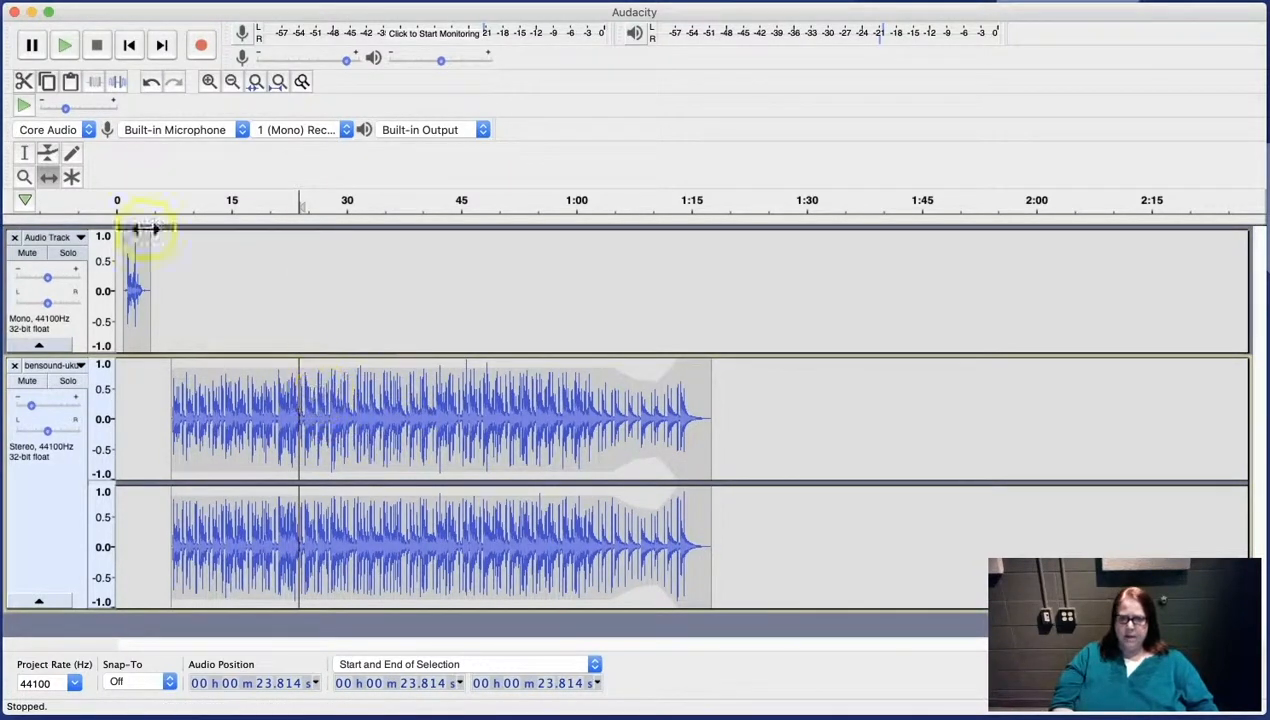
# Select the ukulele music from about 18.5 s to 37 s and delete it
pyautogui.click(24, 154)
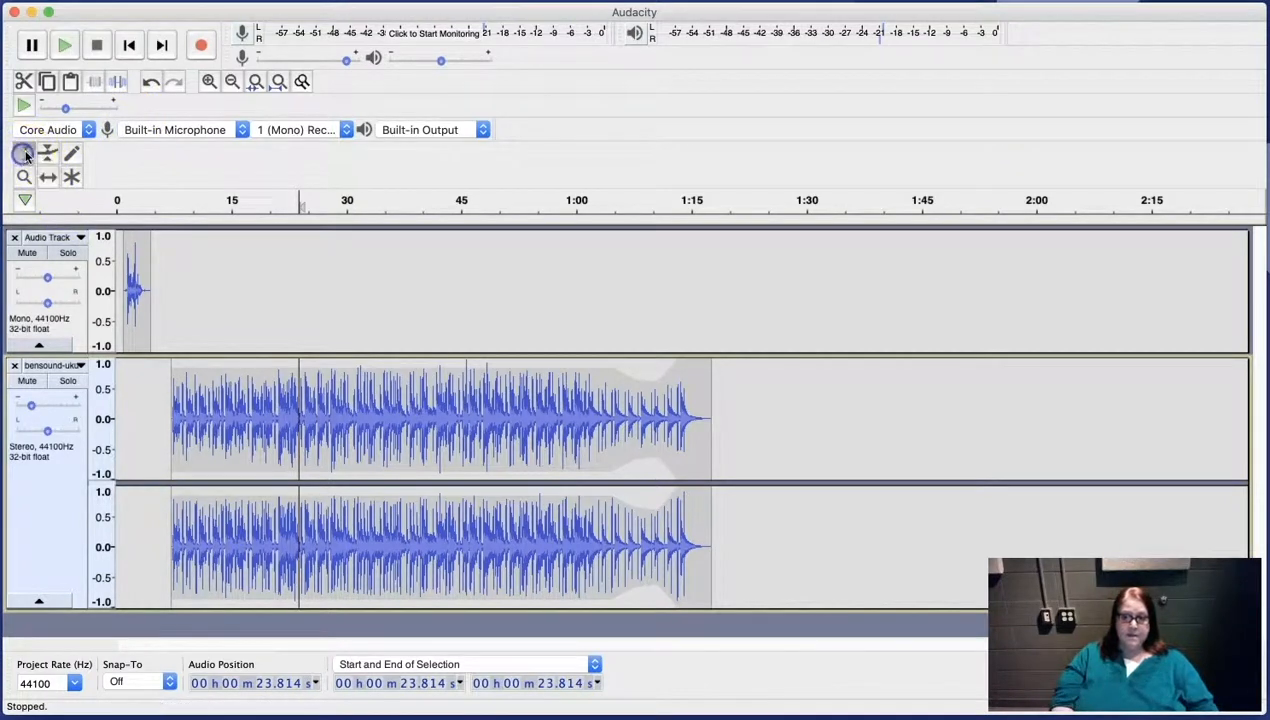
pyautogui.moveTo(259, 405); pyautogui.dragTo(397, 420)
pyautogui.press('Delete')
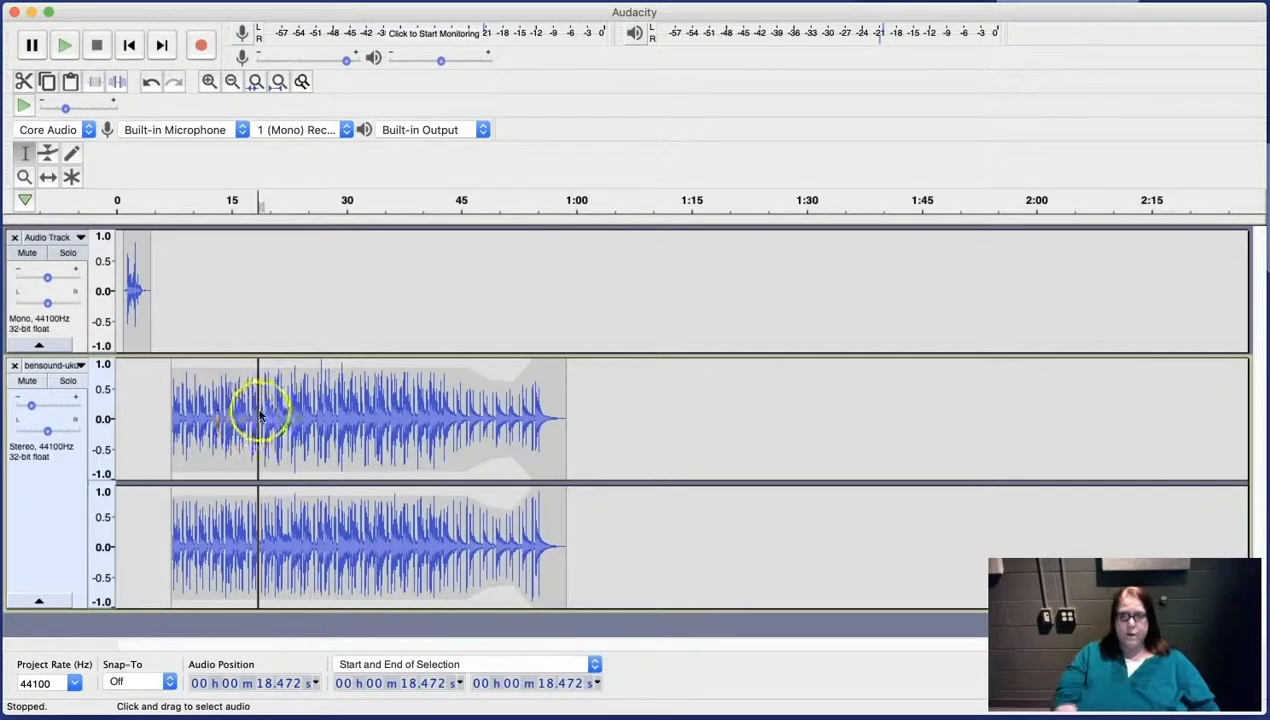
# Shift the two ukulele pieces apart so the first starts at about 8 s and the second at about 23 s
pyautogui.click(47, 176)
pyautogui.moveTo(298, 388); pyautogui.dragTo(367, 388)
pyautogui.moveTo(198, 391)
pyautogui.mouseDown()
pyautogui.moveTo(232, 391)
pyautogui.moveTo(204, 391)
pyautogui.mouseUp()
pyautogui.moveTo(360, 391); pyautogui.dragTo(270, 388)
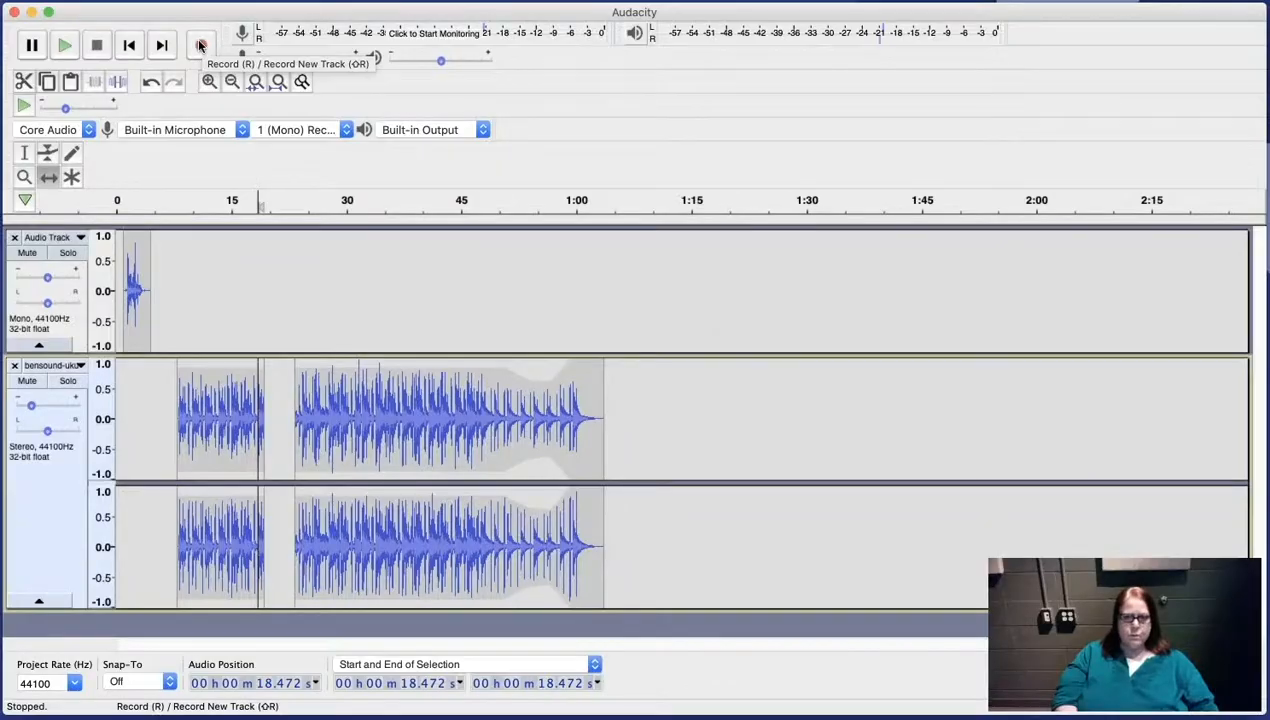
# Record about 7 s of new audio at the end of the ukulele track and shift the clip to start at about 1:14
pyautogui.click(200, 47)
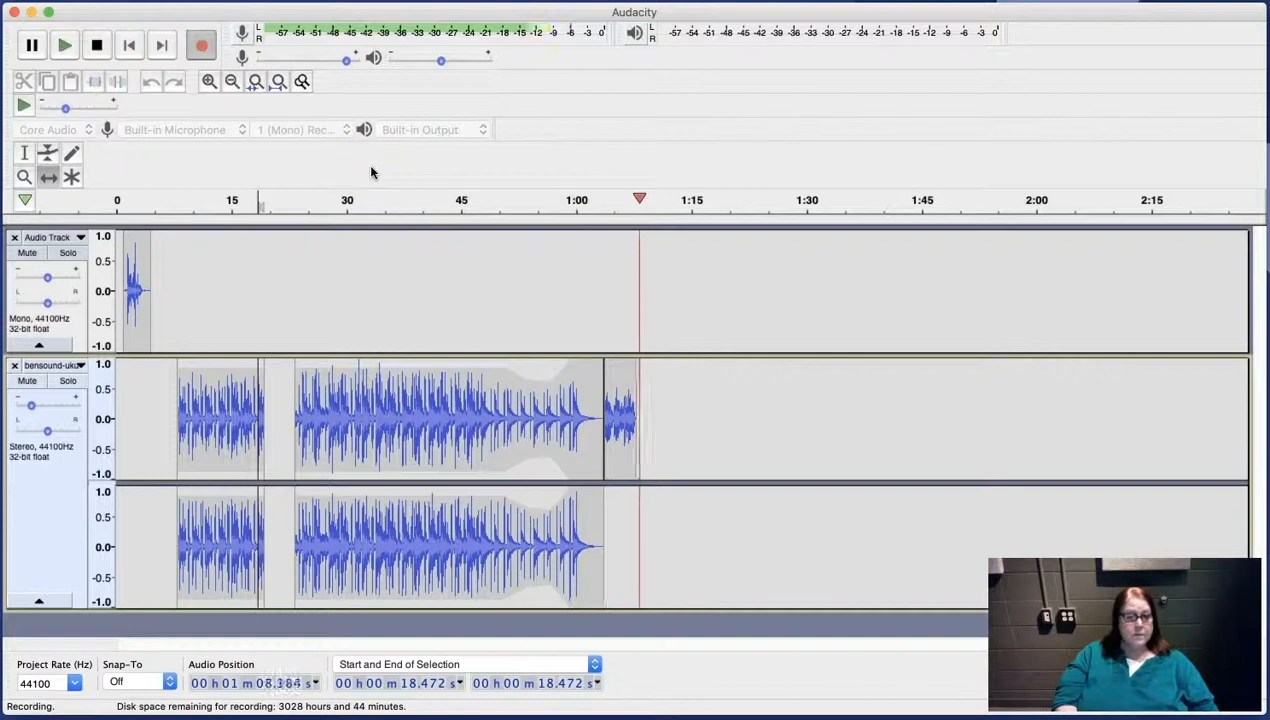
pyautogui.click(97, 46)
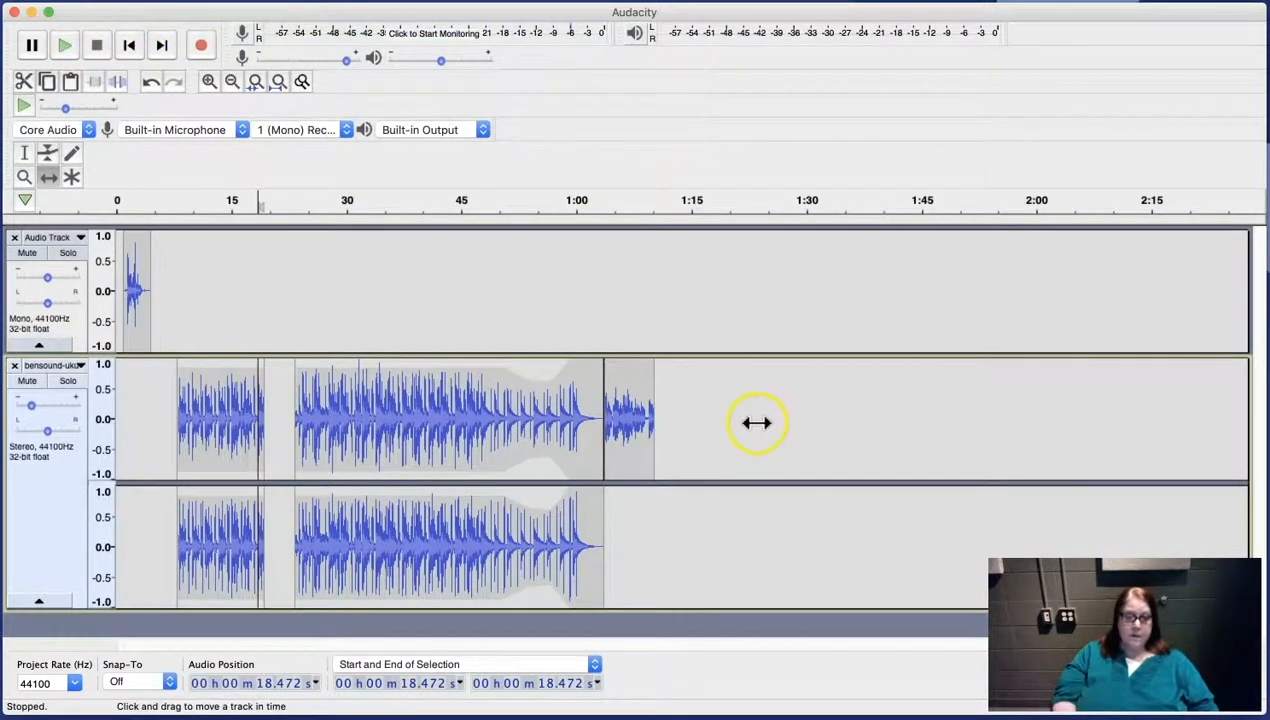
pyautogui.moveTo(620, 383); pyautogui.dragTo(705, 387)
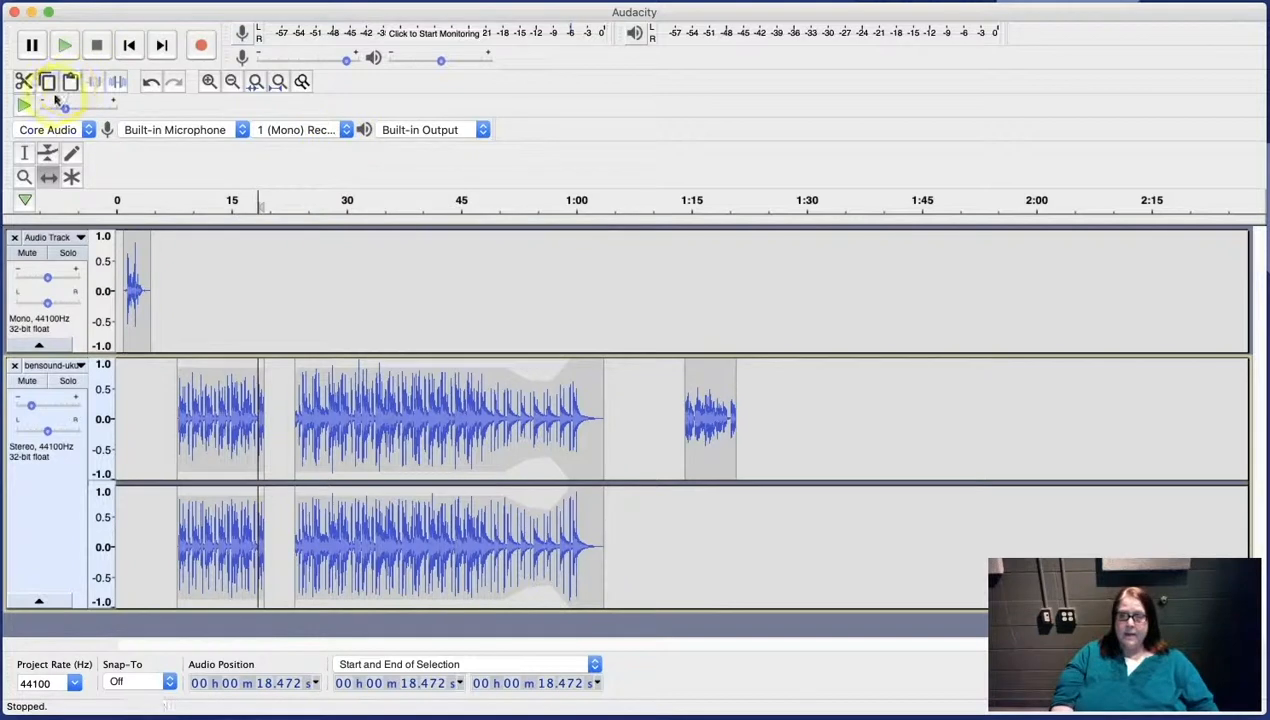
# Select the newly recorded clip from about 1:14.2 to 1:20.8 and copy it
pyautogui.click(22, 153)
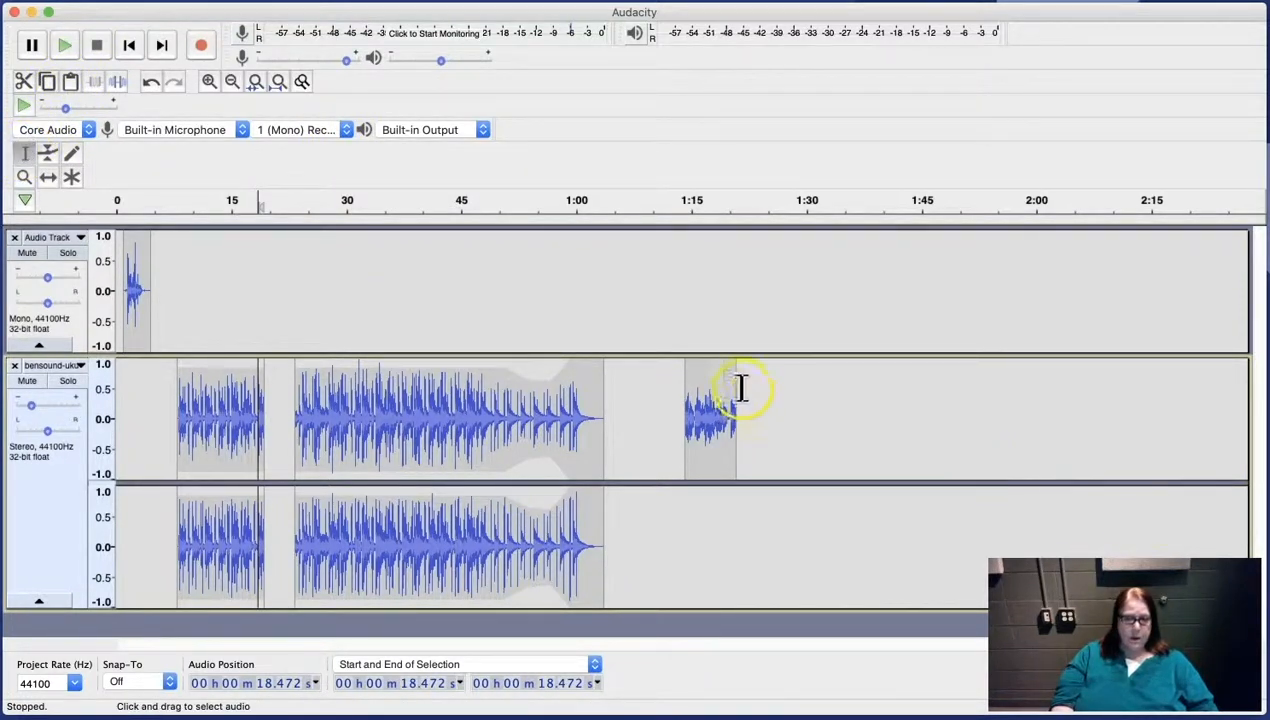
pyautogui.moveTo(698, 388); pyautogui.dragTo(737, 392)
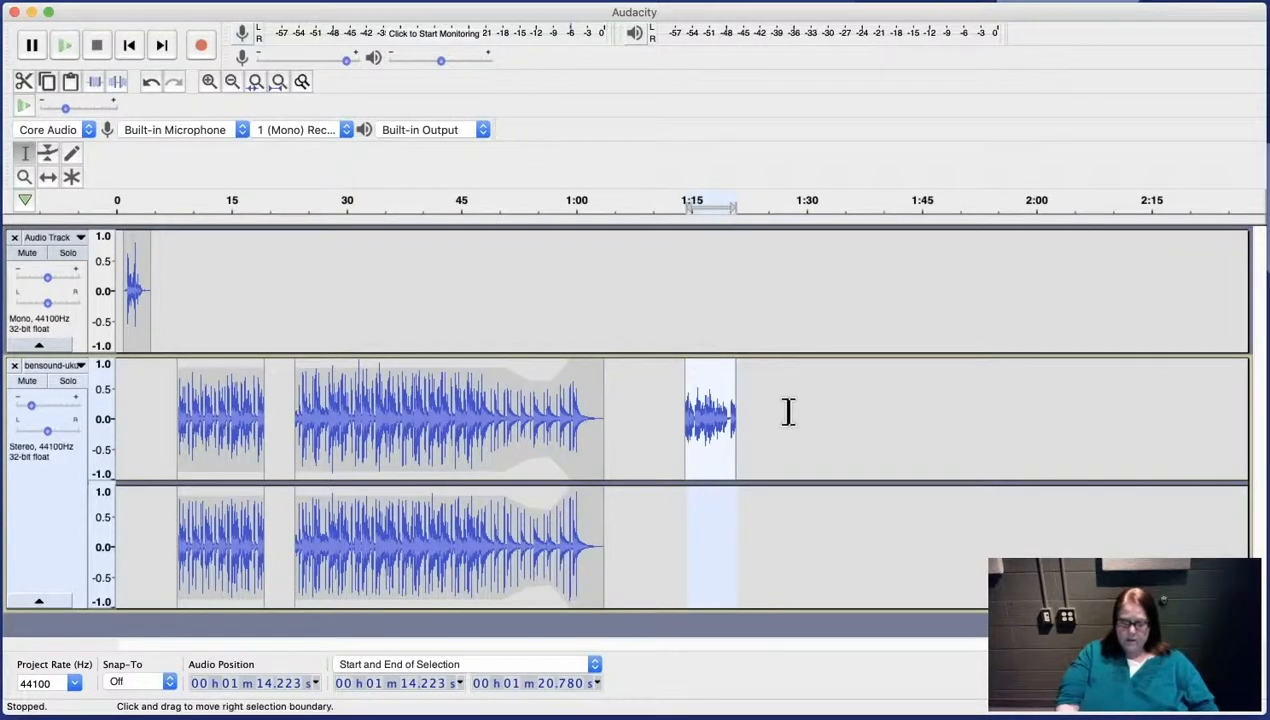
# Try to paste the copied clip into the mono voice track at about 30.5 s
pyautogui.click(349, 263)
pyautogui.press('super+v')
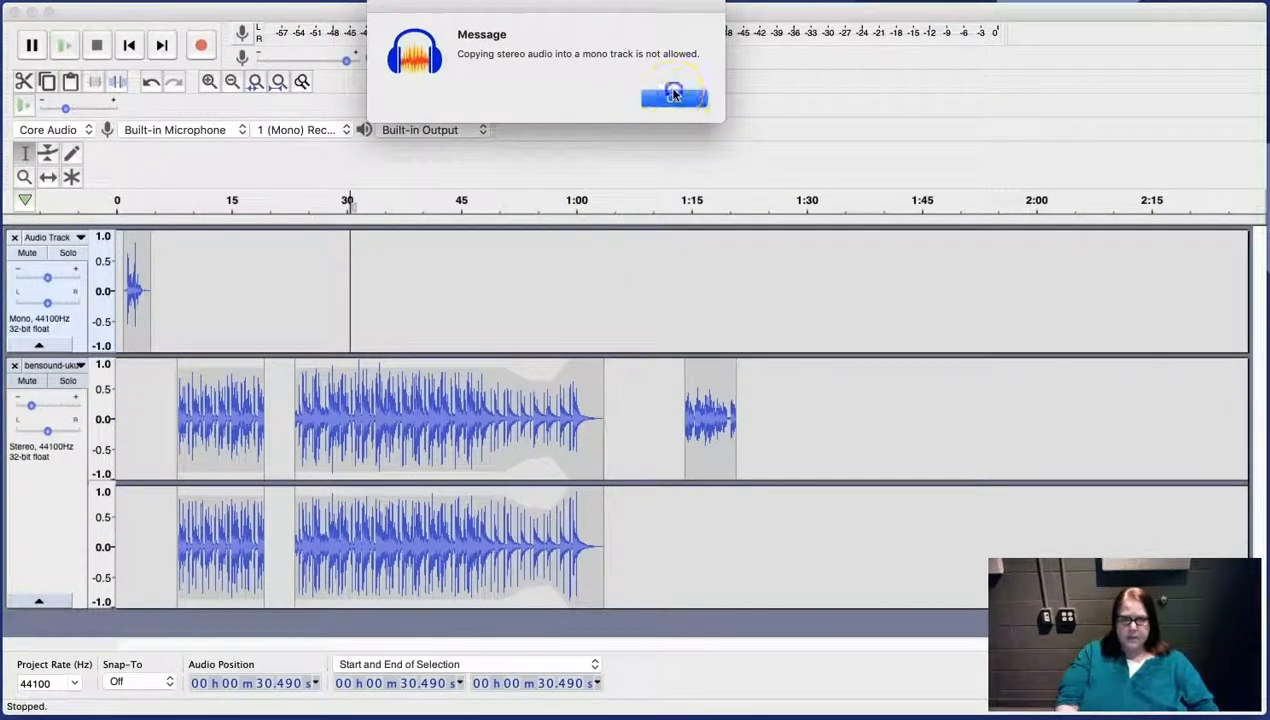
pyautogui.click(674, 95)
pyautogui.click(672, 281)
pyautogui.click(349, 306)
pyautogui.press('super+v')
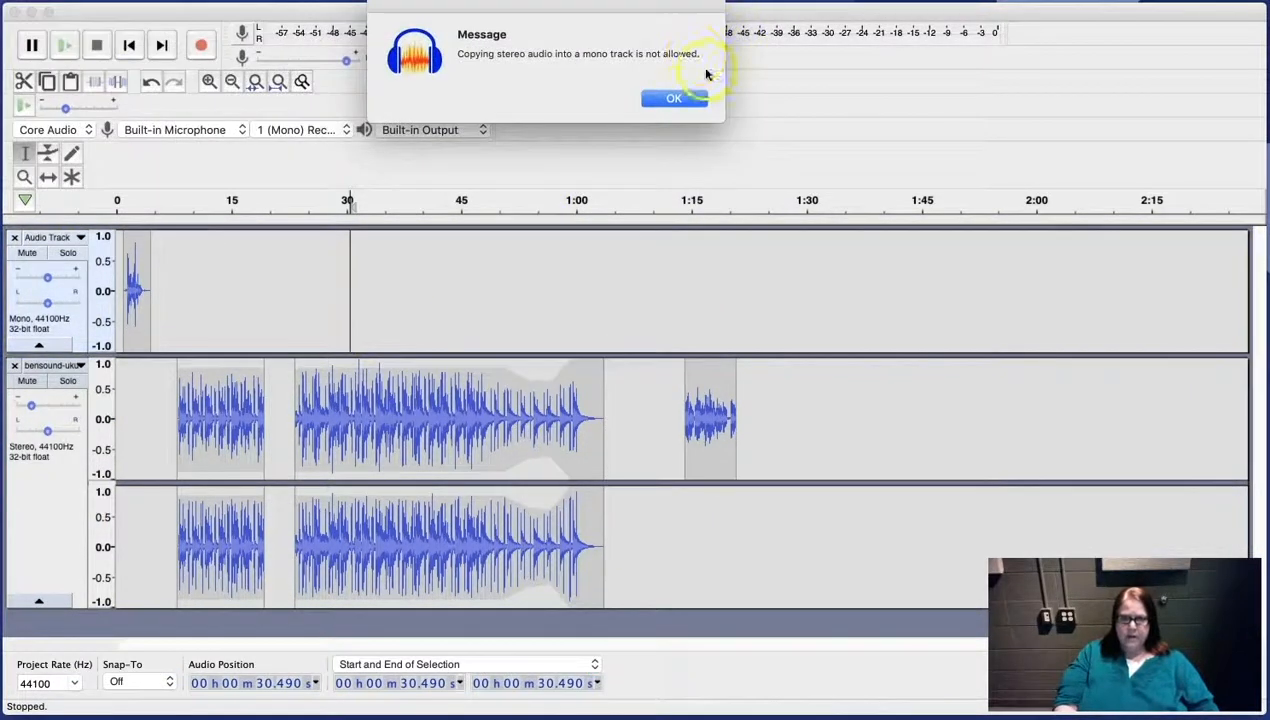
pyautogui.click(690, 99)
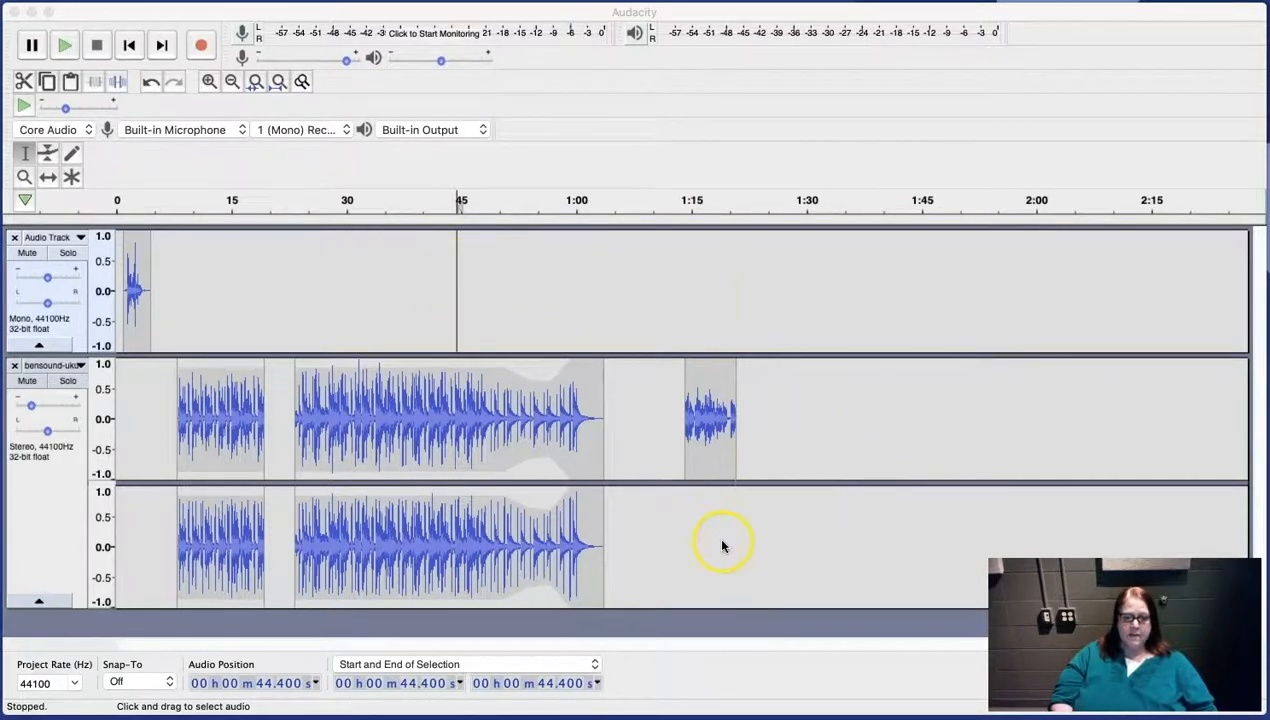
# Reduce the display height of the ukulele track and the voice track to make room below them
pyautogui.click(52, 603)
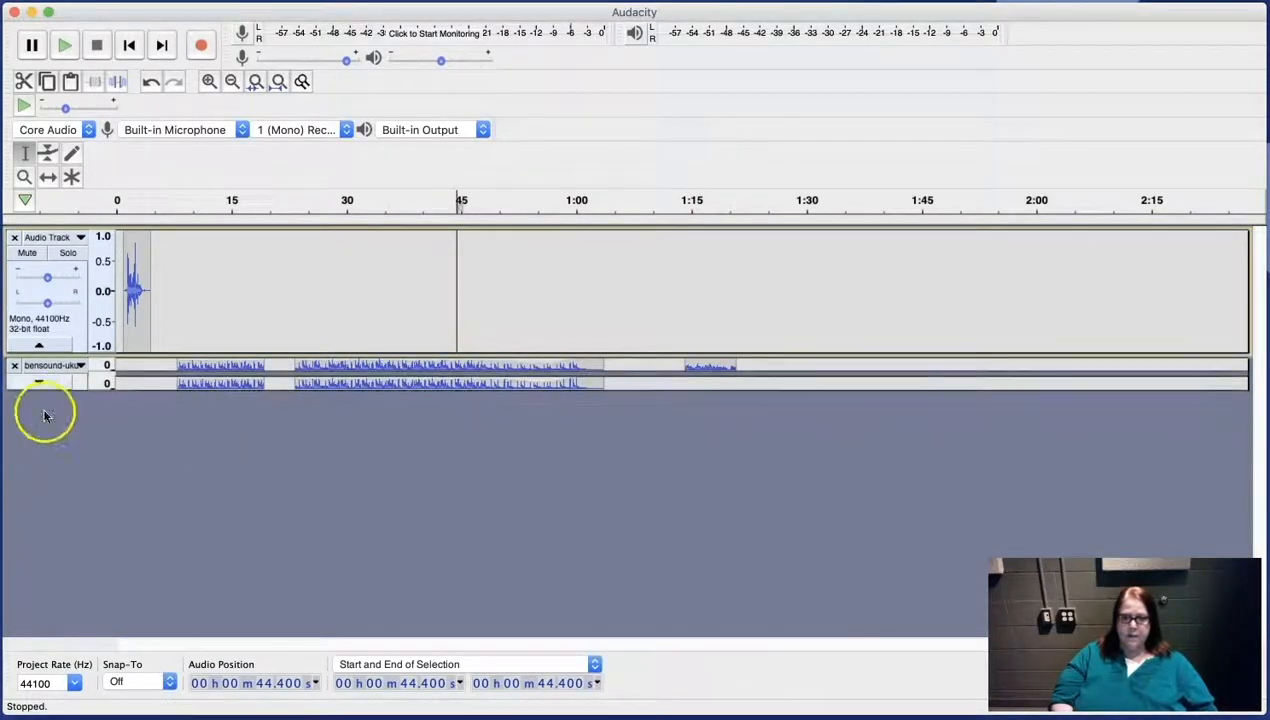
pyautogui.moveTo(60, 391); pyautogui.dragTo(62, 454)
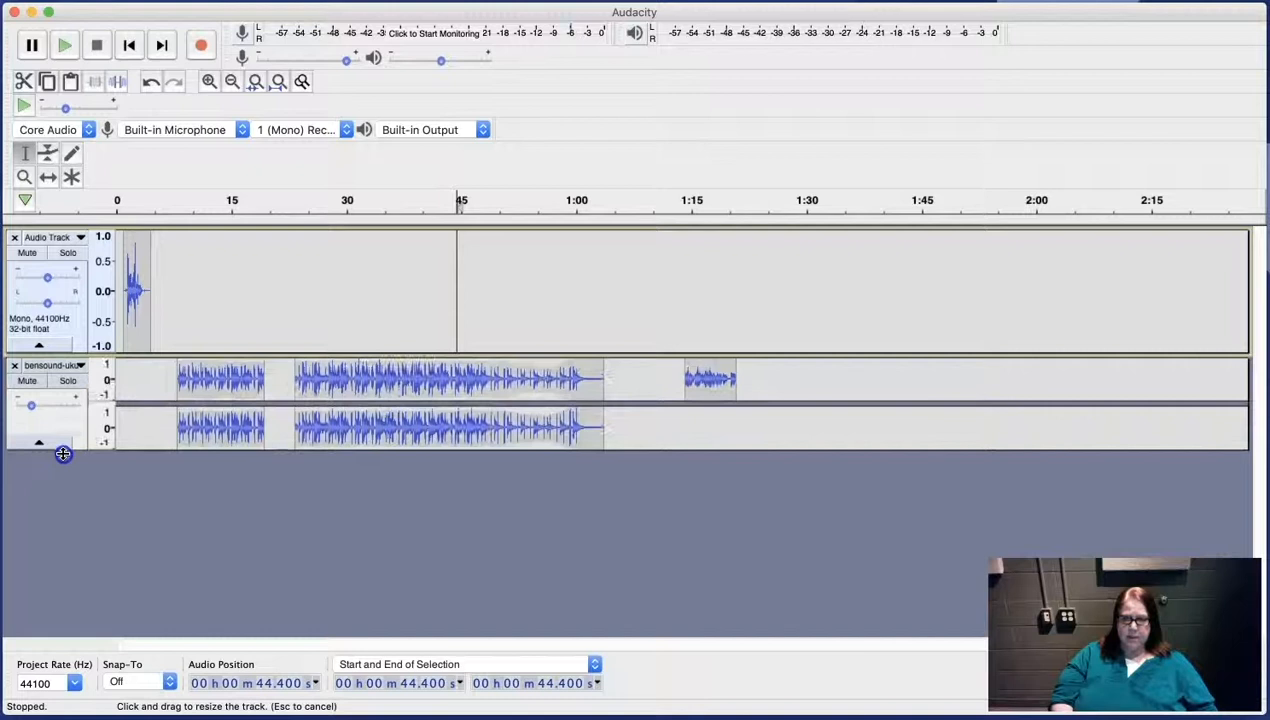
pyautogui.moveTo(42, 354); pyautogui.dragTo(48, 332)
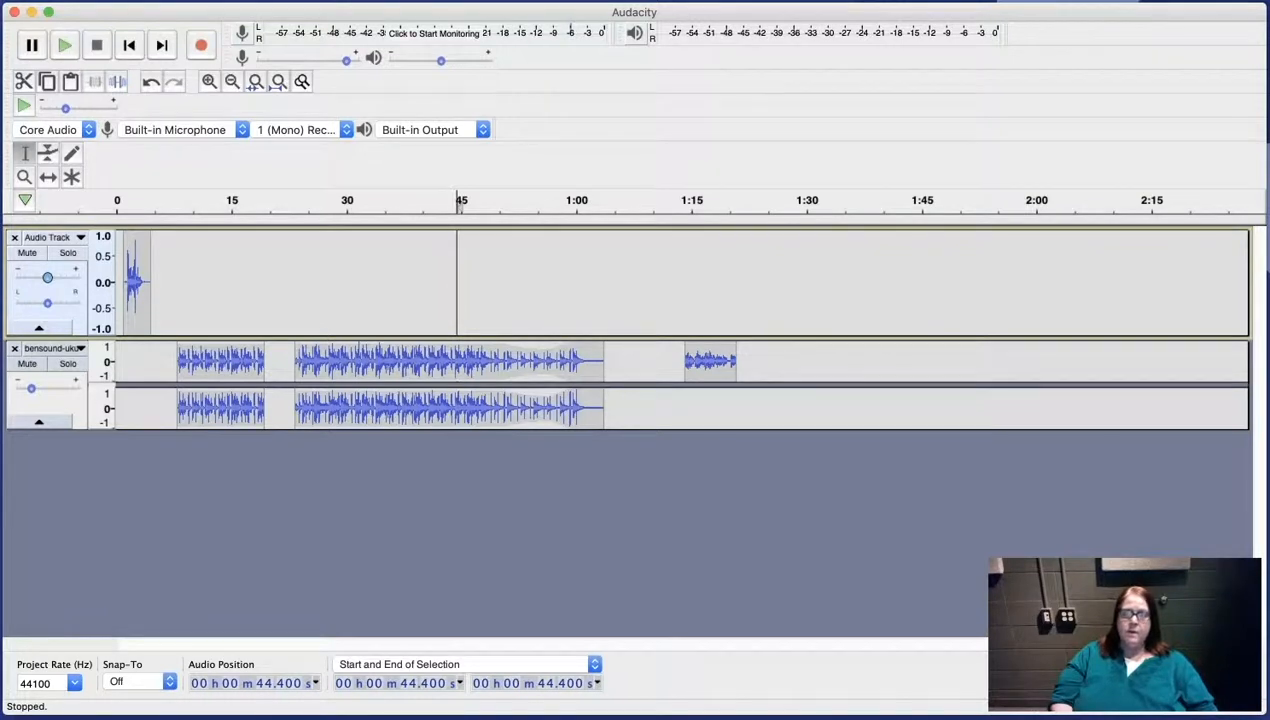
# Add a new stereo track and paste the copied recording into it at about 46.4 s
pyautogui.click(540, 30)
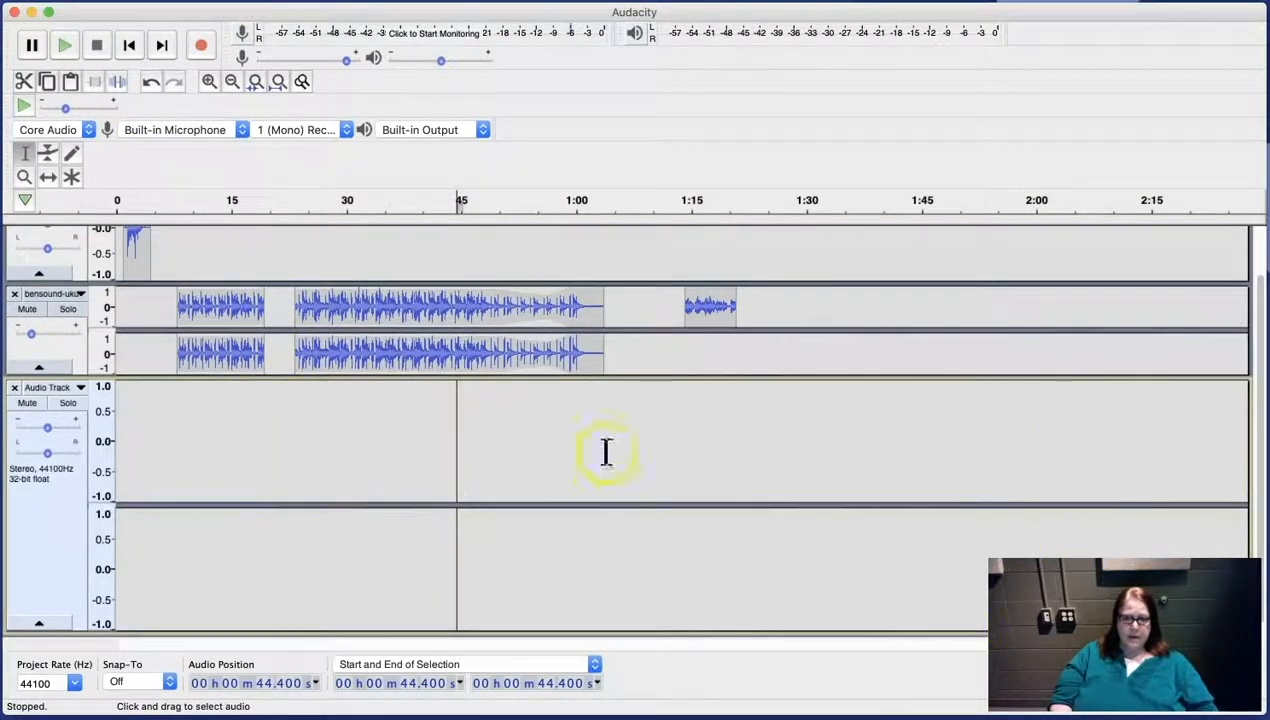
pyautogui.click(472, 466)
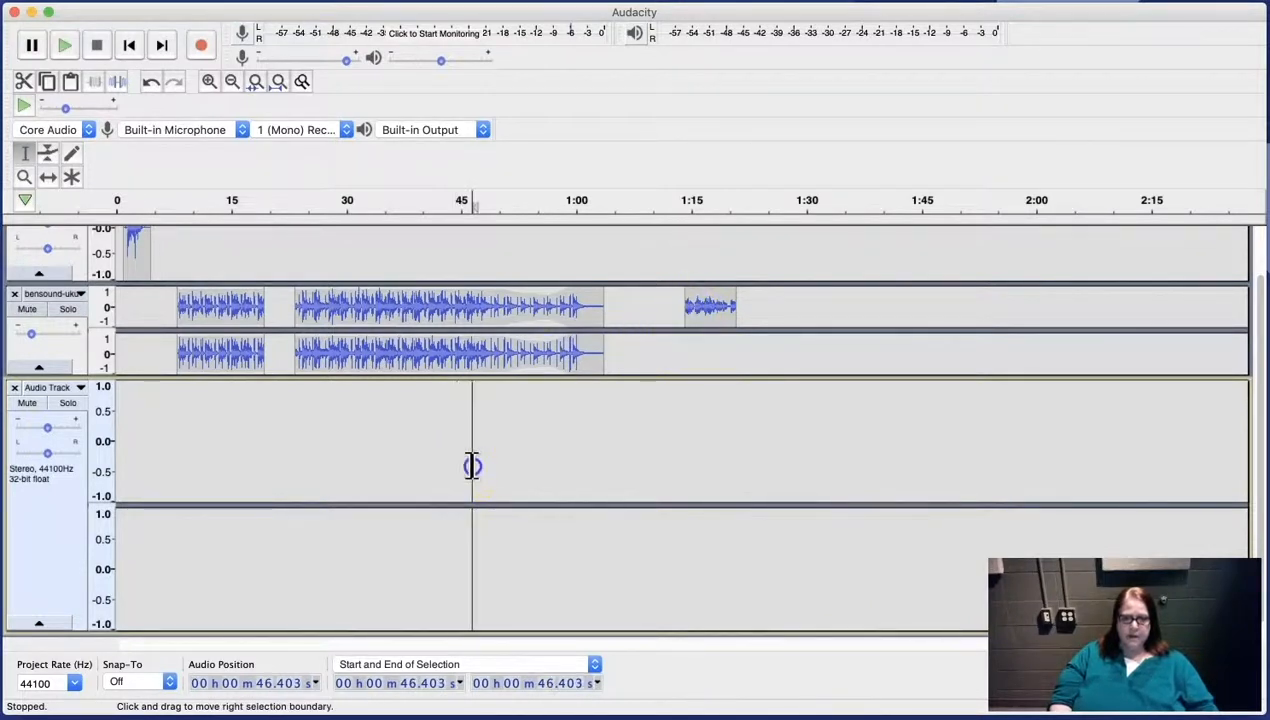
pyautogui.press('super+v')
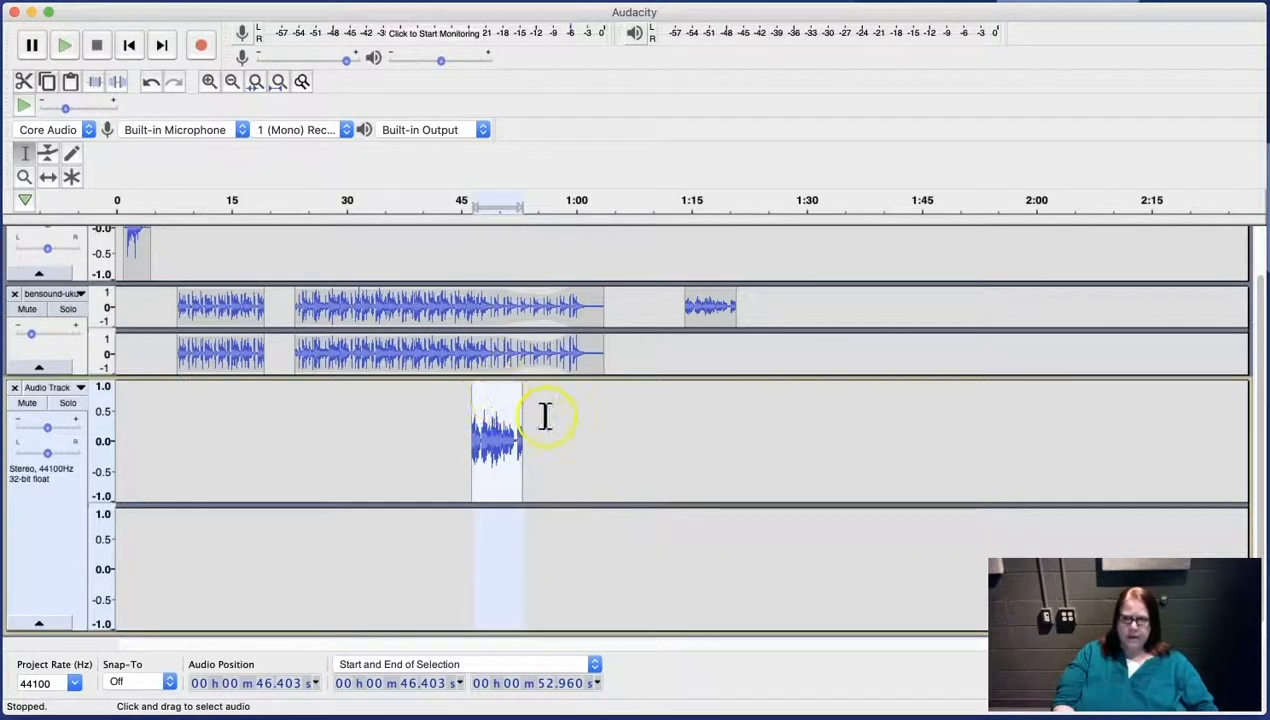
# Shift the pasted recording in the new stereo track to start at about 19.25 s, where the first ukulele piece ends
pyautogui.click(48, 176)
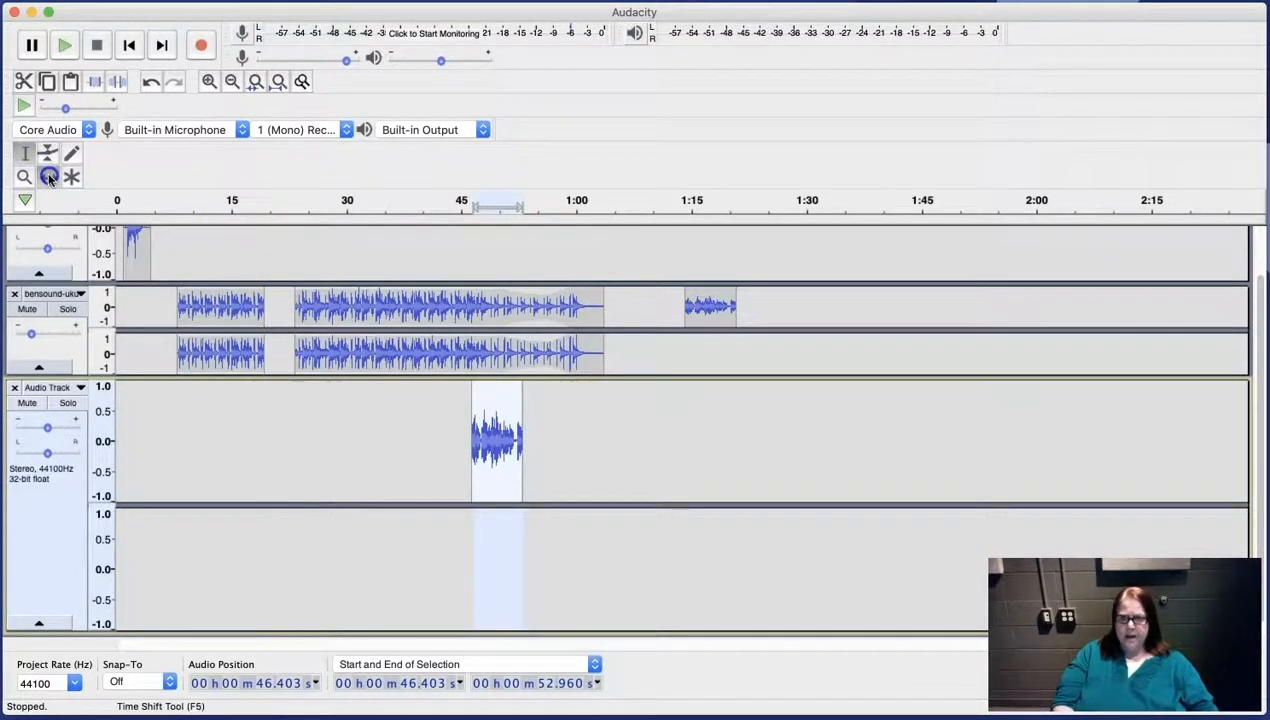
pyautogui.moveTo(510, 437); pyautogui.dragTo(300, 433)
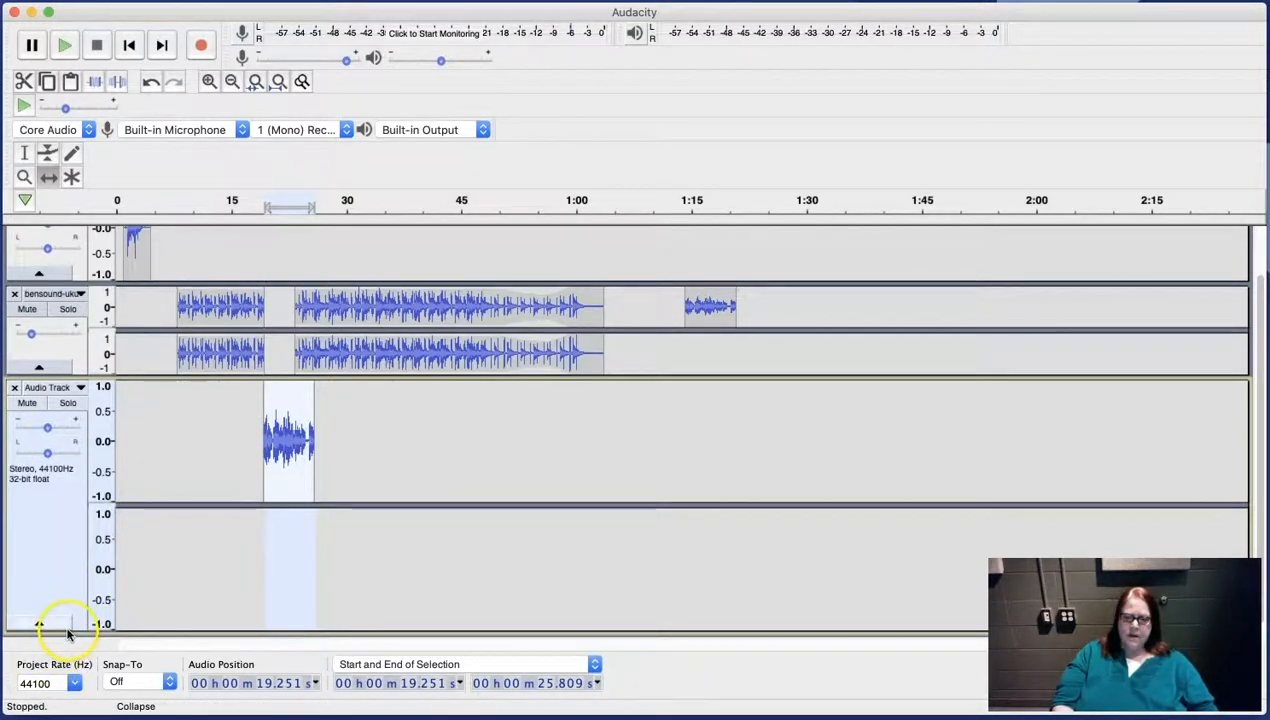
# Reduce the display heights of the new stereo, ukulele and voice tracks so that all three fit in view
pyautogui.moveTo(68, 632); pyautogui.dragTo(68, 497)
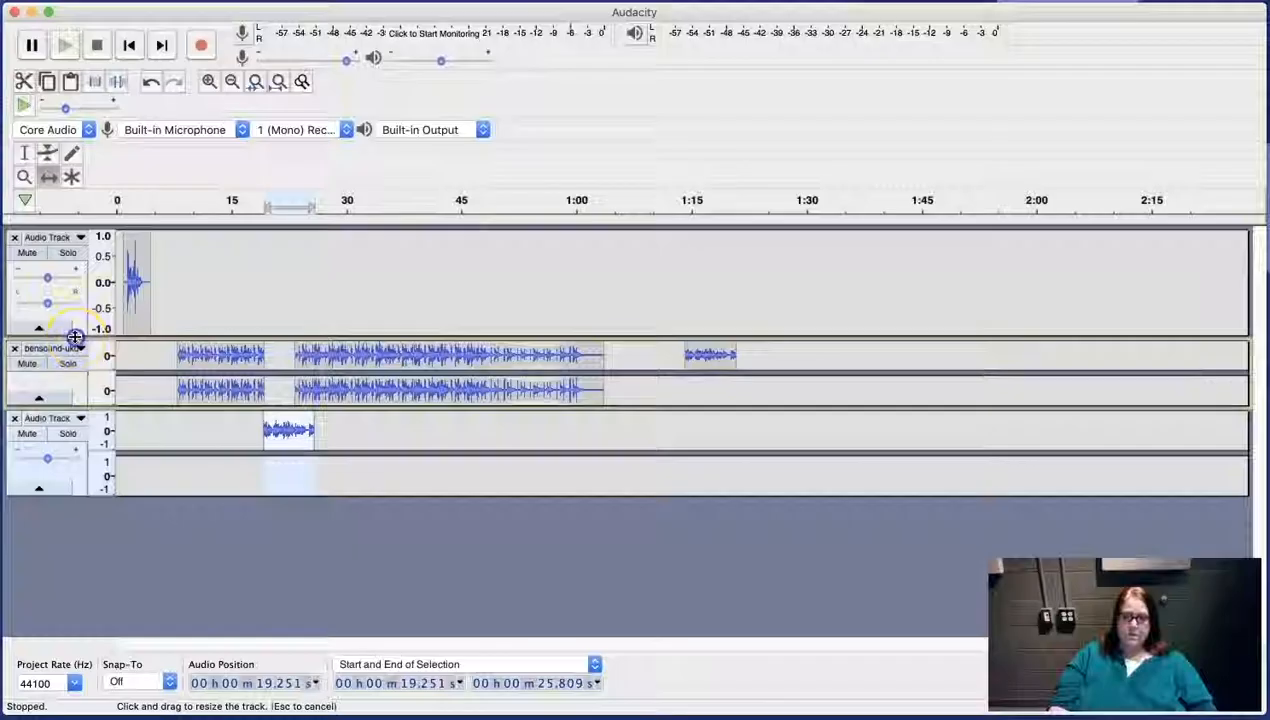
pyautogui.moveTo(74, 335); pyautogui.dragTo(75, 322)
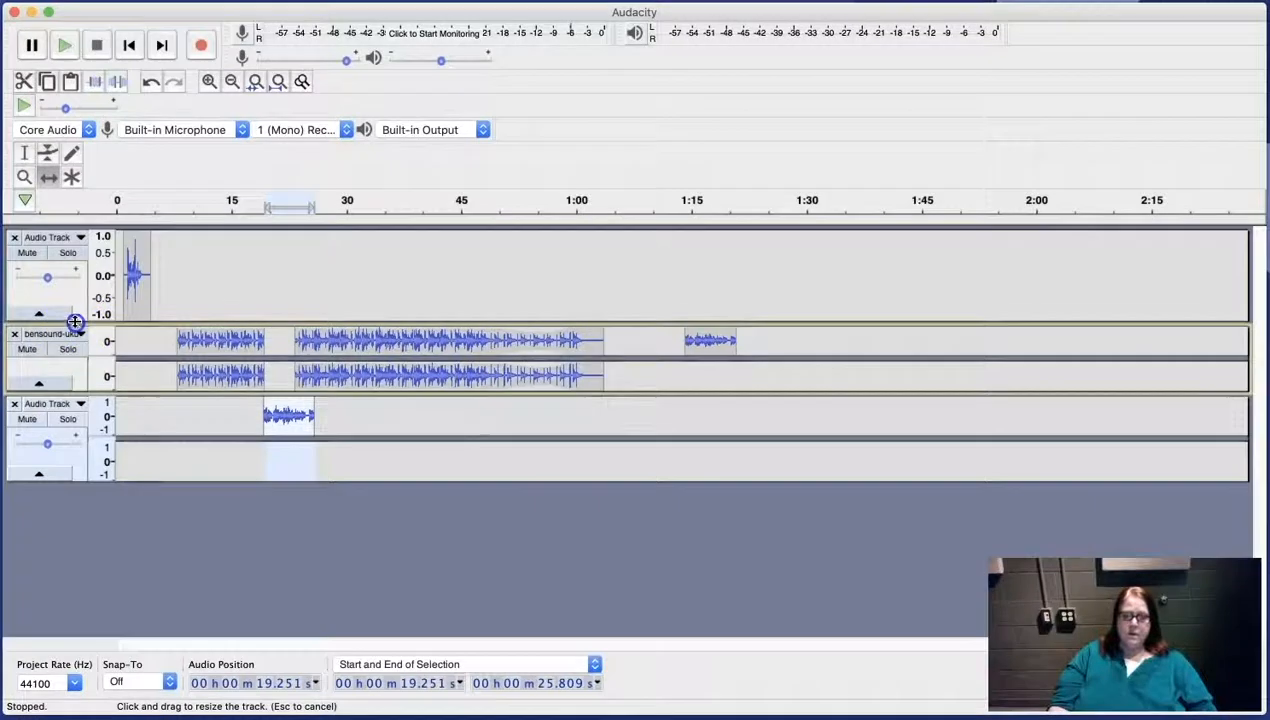